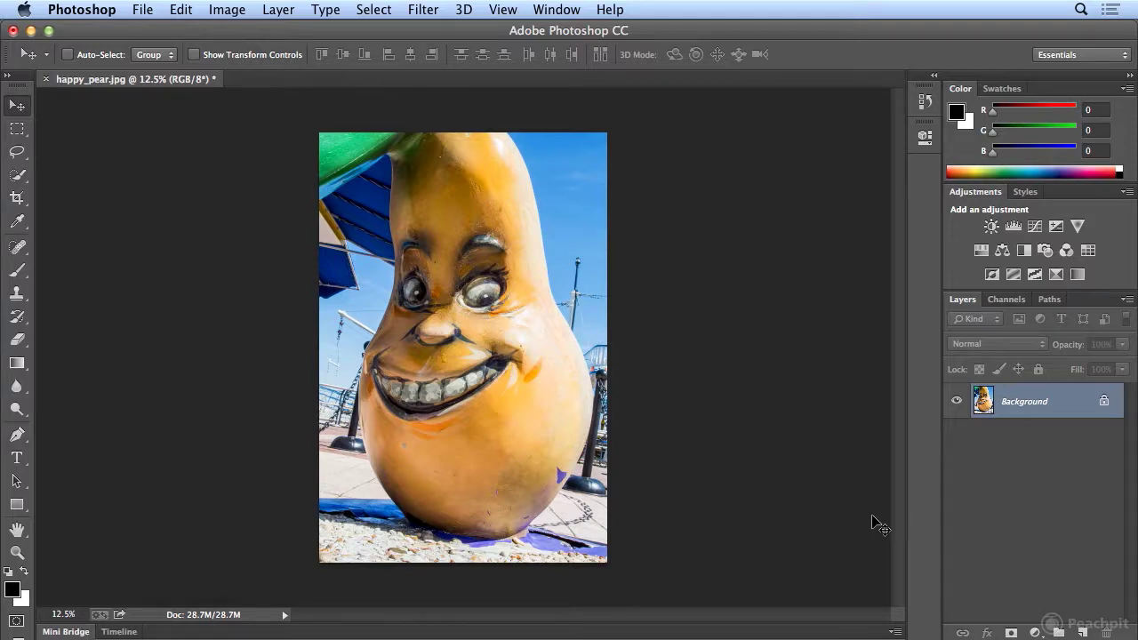
Cycle through the Marquee, Lasso and Quick Selection tools, zoom into the left eye, then fit to screen.
{"action": "key", "text": "m"}
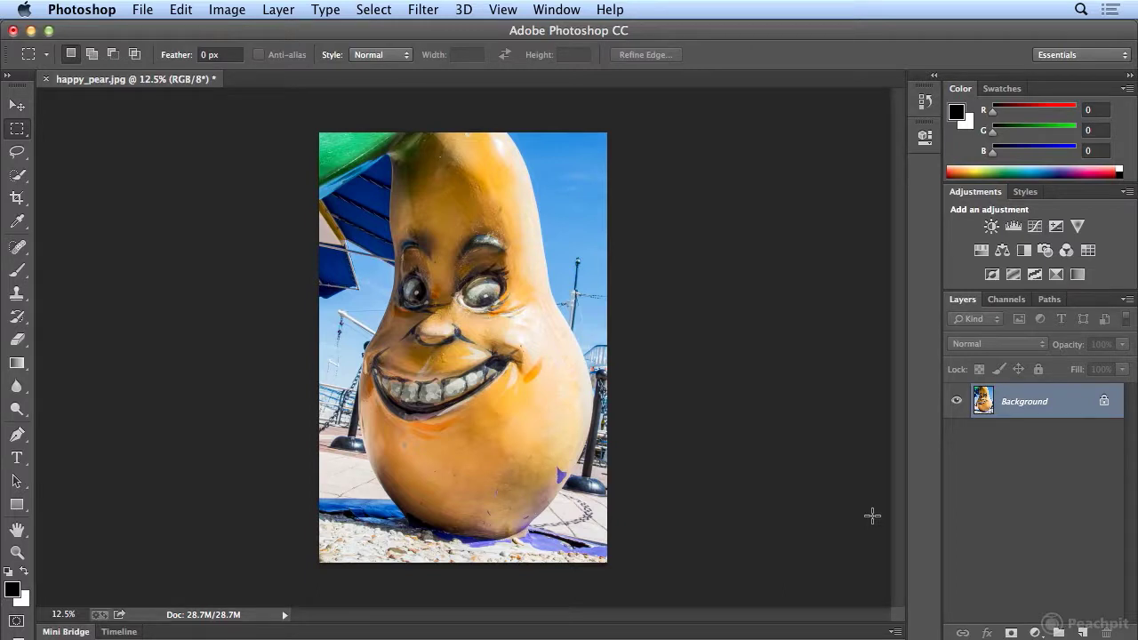
{"action": "key", "text": "l"}
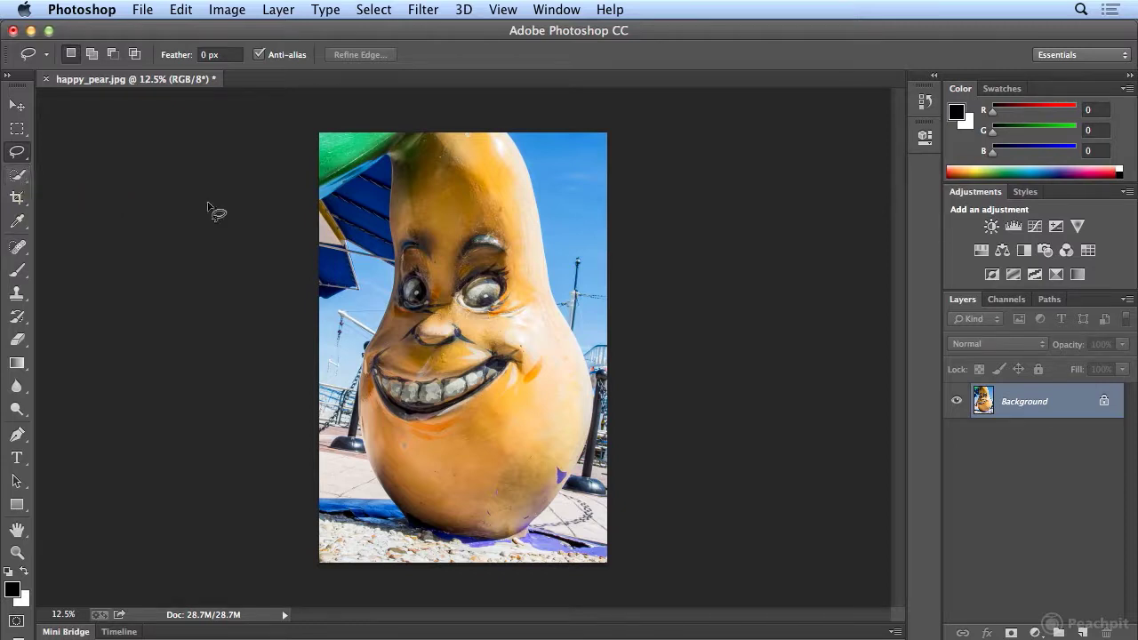
{"action": "key", "text": "w"}
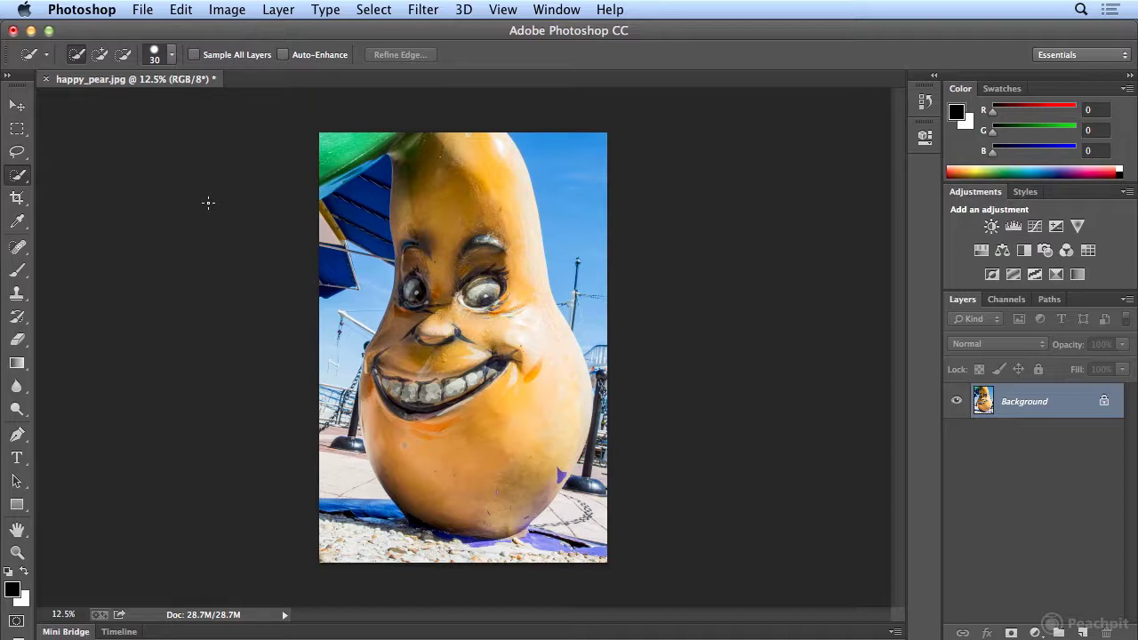
{"action": "key", "text": "v"}
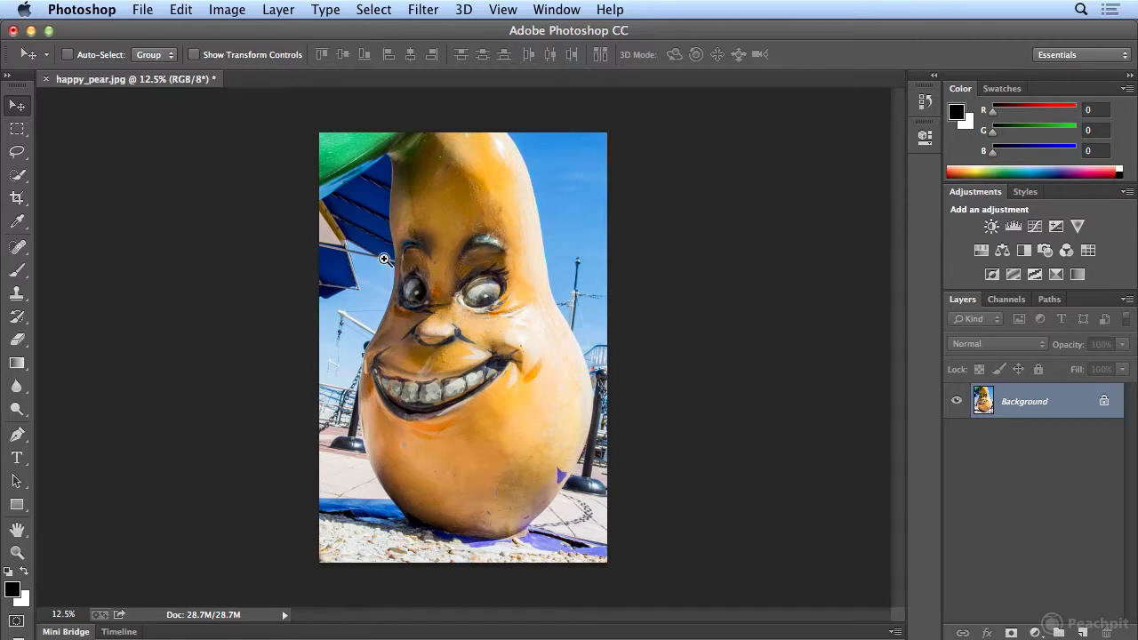
{"action": "left_click_drag", "start_coordinate": [384, 258], "coordinate": [373, 106]}
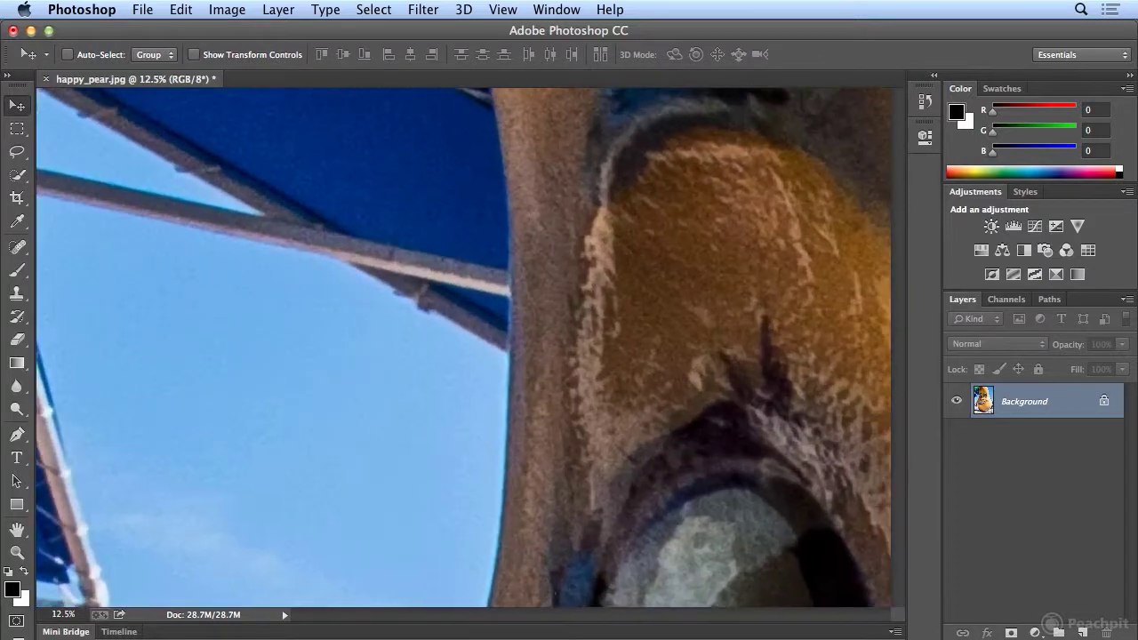
{"action": "key", "text": "super+0"}
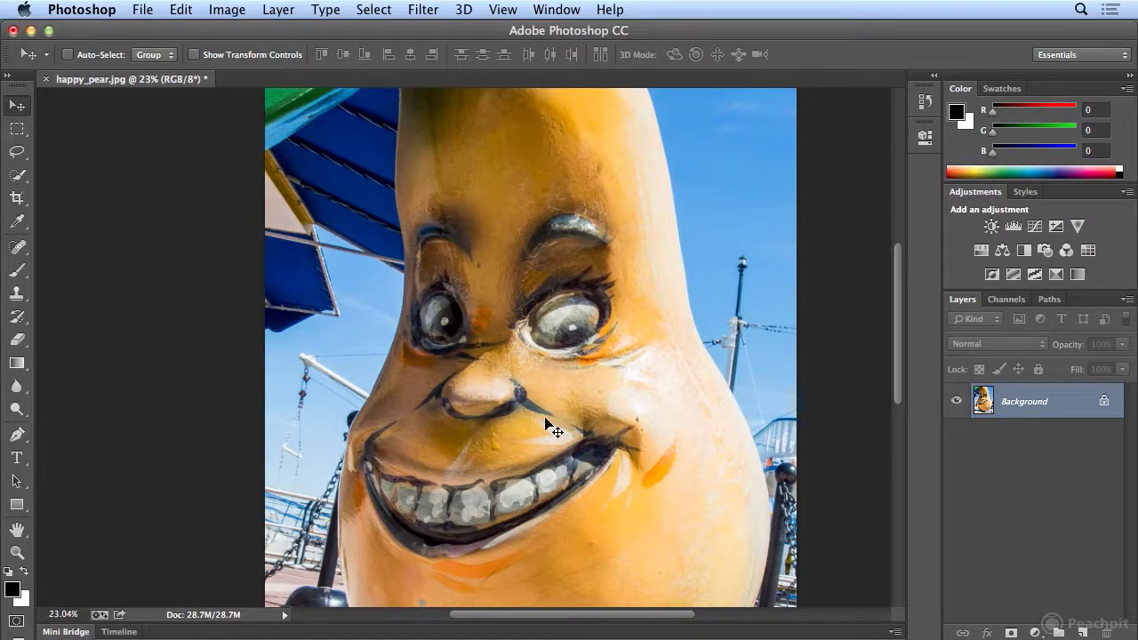
Disable Scrubby Zoom and marquee-zoom in close on the pear's right eye.
{"action": "key", "text": "z"}
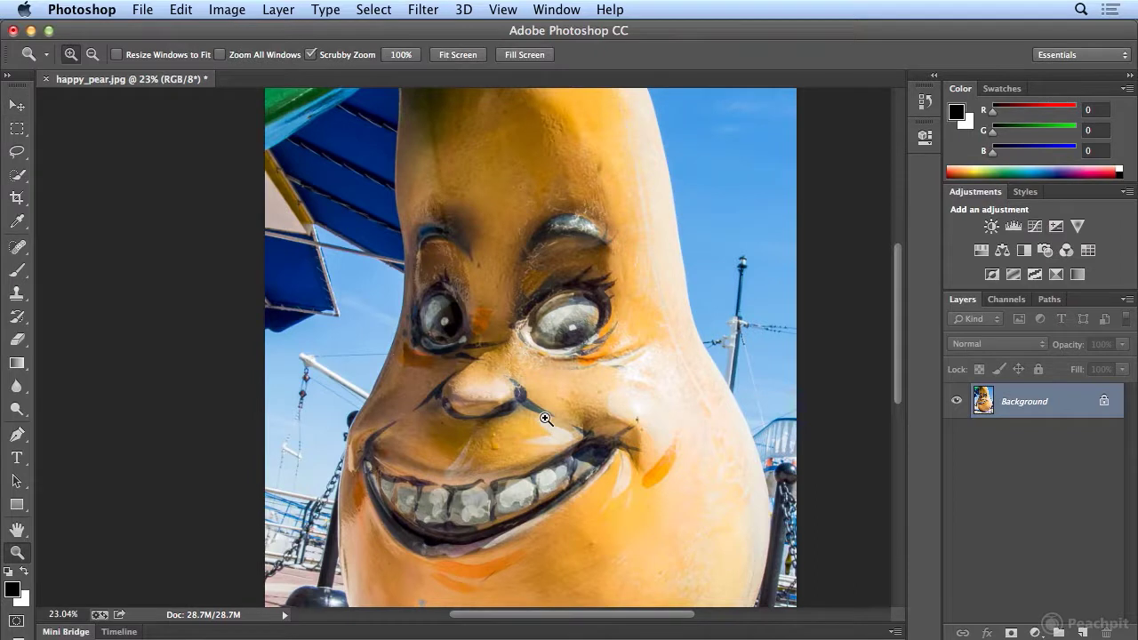
{"action": "left_click", "coordinate": [311, 54]}
{"action": "key", "text": "v"}
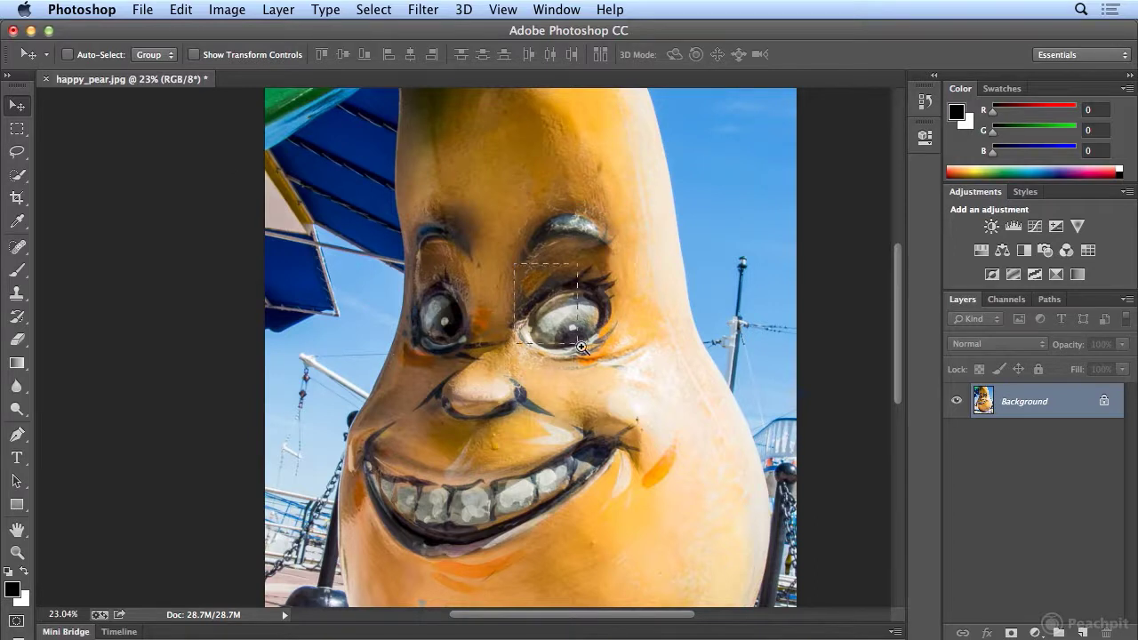
{"action": "left_click_drag", "start_coordinate": [515, 263], "coordinate": [617, 380]}
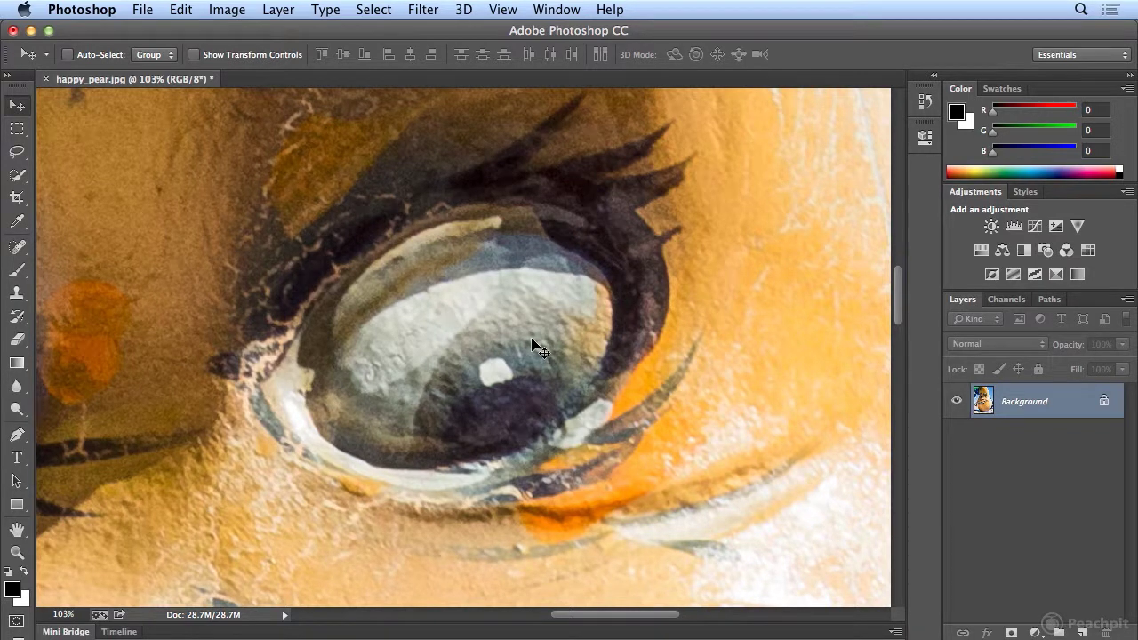
Use Bird's Eye View to shift the close-up from the right eye over to the left eye.
{"action": "key", "text": "h"}
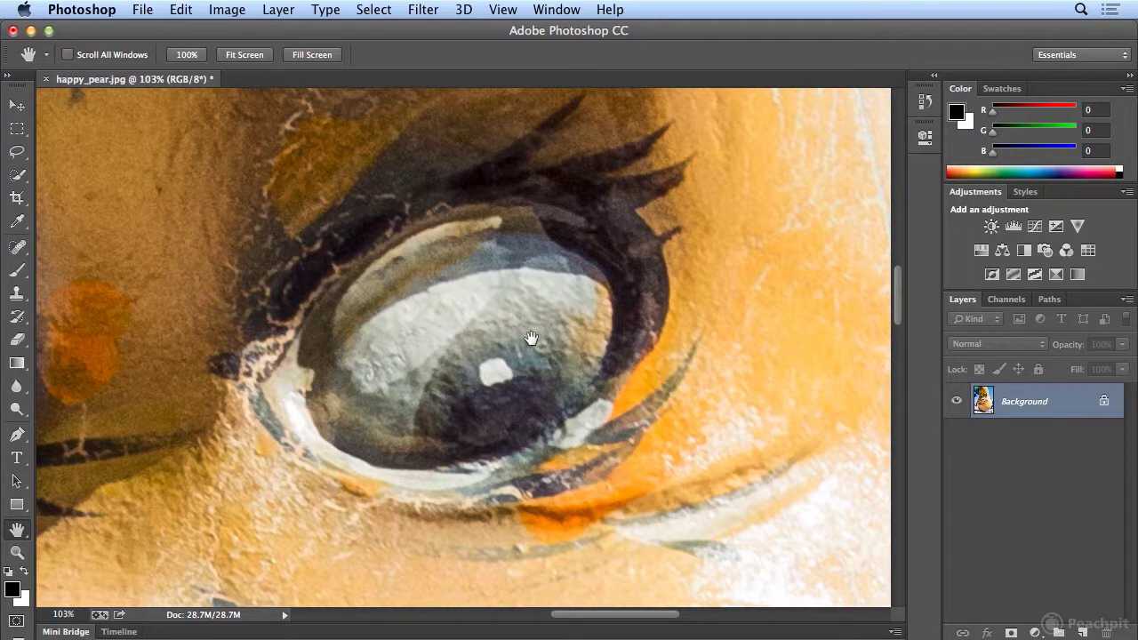
{"action": "left_click_drag", "start_coordinate": [530, 337], "coordinate": [530, 338]}
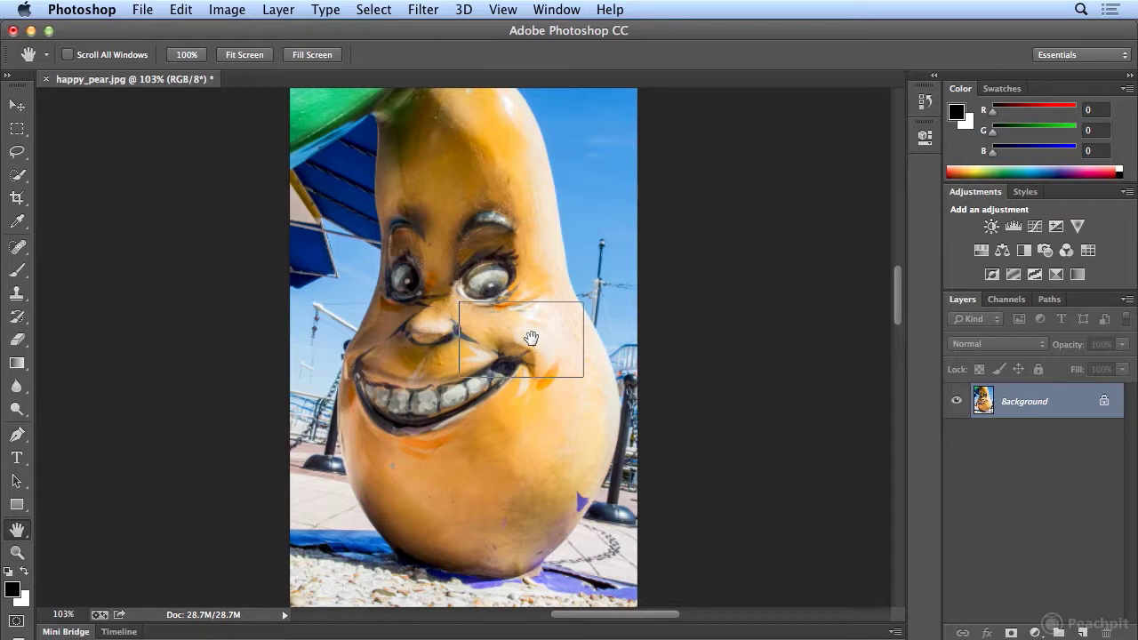
{"action": "left_click_drag", "start_coordinate": [530, 338], "coordinate": [409, 285]}
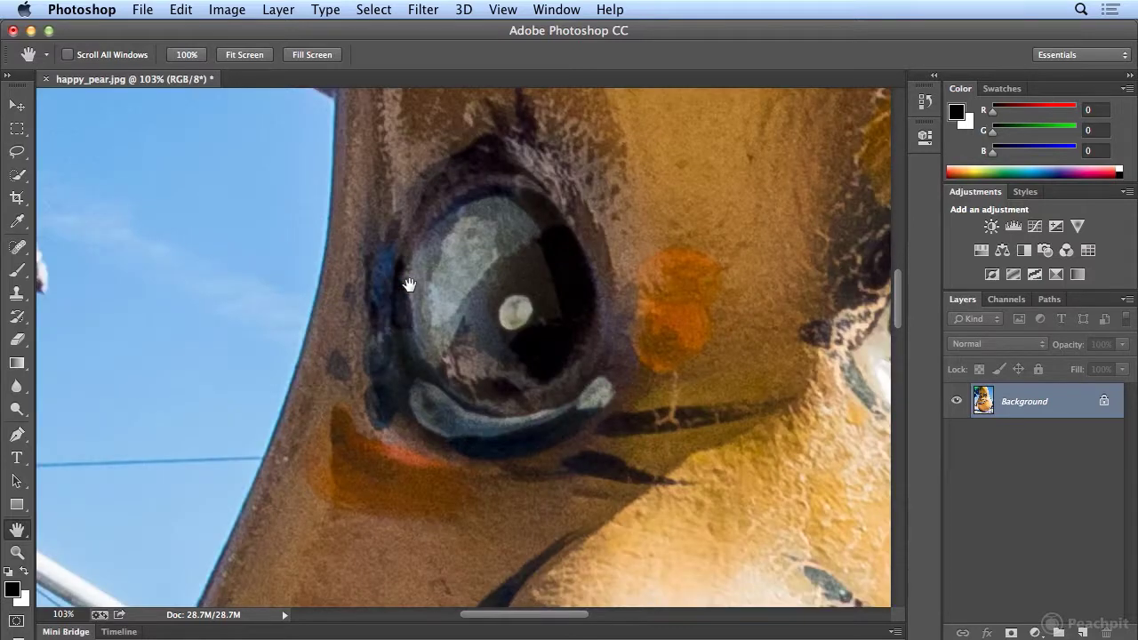
{"action": "left_click_drag", "start_coordinate": [409, 284], "coordinate": [430, 261]}
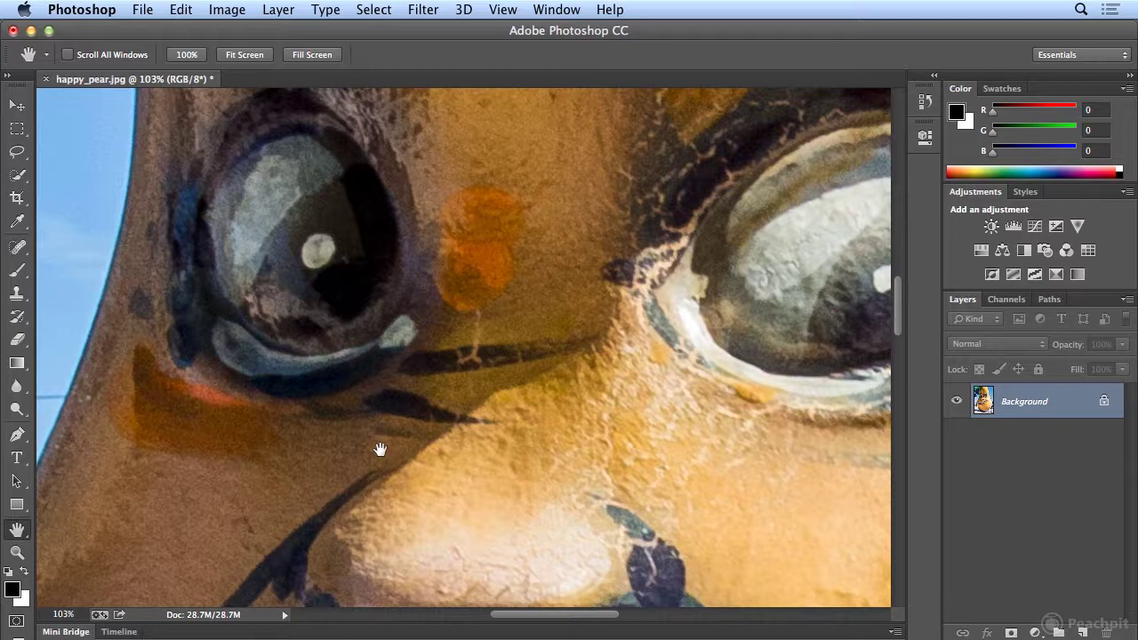
Fit the whole pear photo in the window and pick the Rectangular Marquee tool.
{"action": "key", "text": "super+0"}
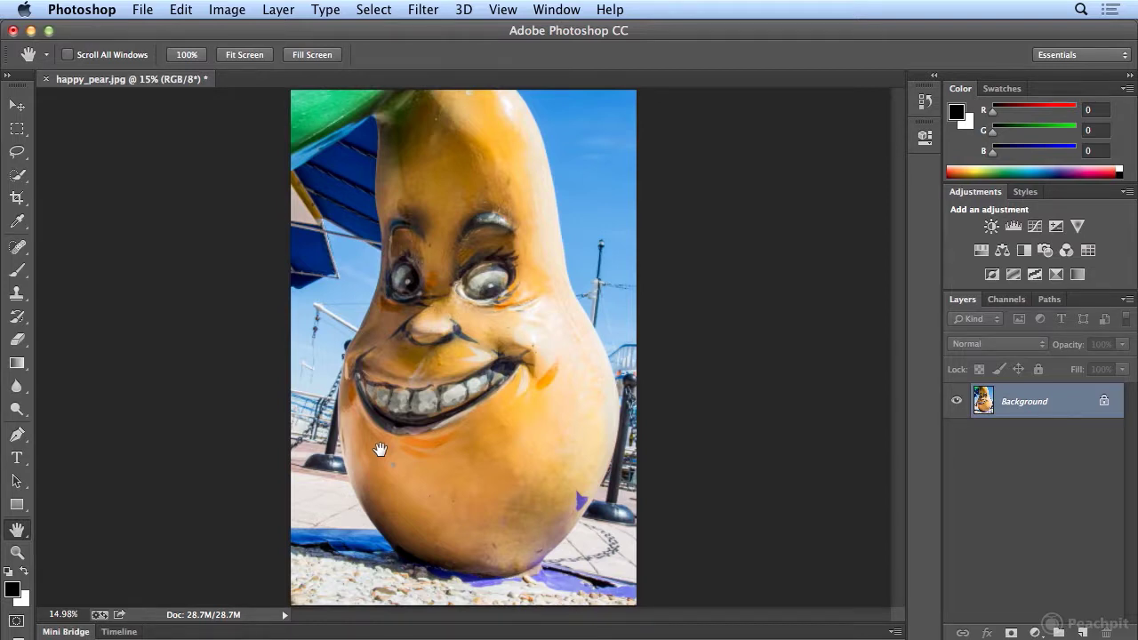
{"action": "key", "text": "m"}
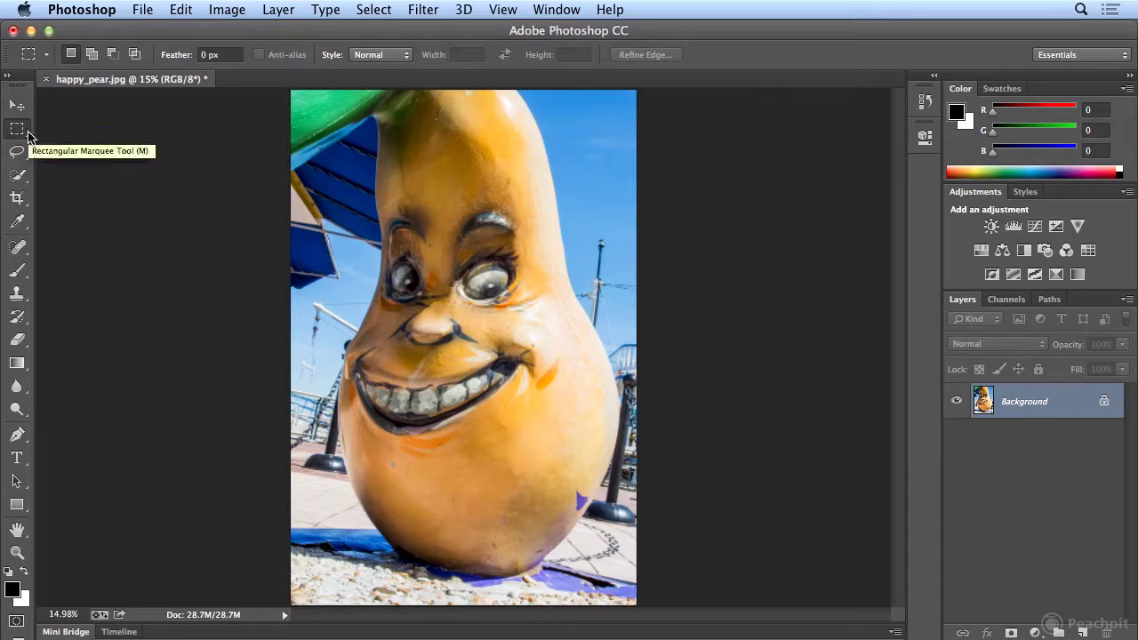
Check the marquee shape options and draw a rectangular selection around the left eye.
{"action": "left_click", "coordinate": [28, 133]}
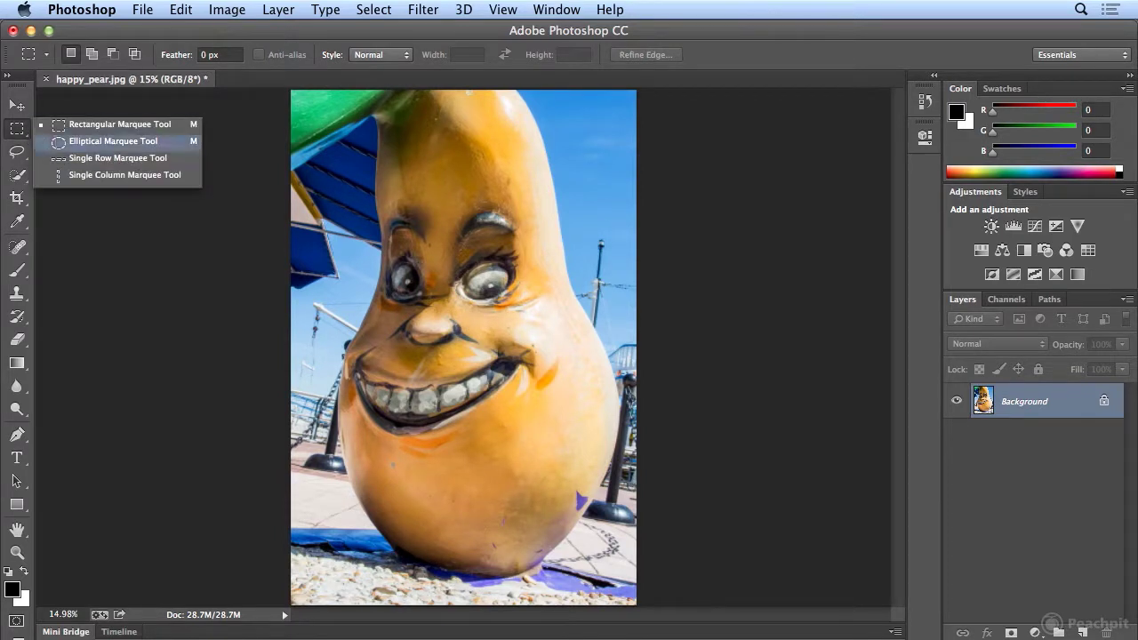
{"action": "left_click", "coordinate": [28, 132]}
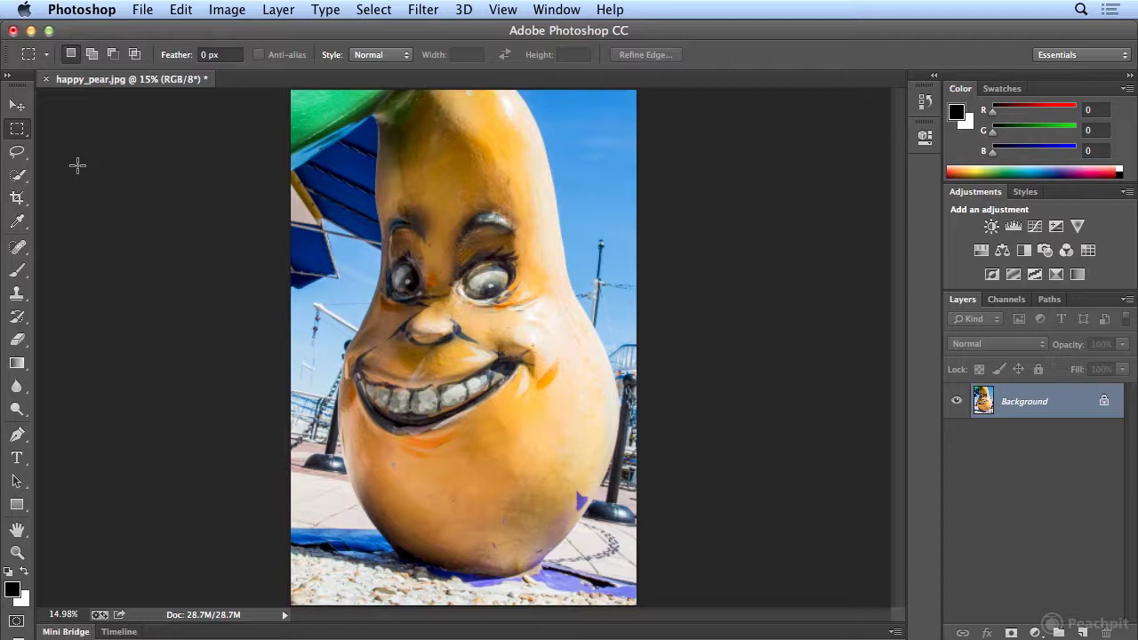
{"action": "left_click_drag", "start_coordinate": [382, 250], "coordinate": [426, 315]}
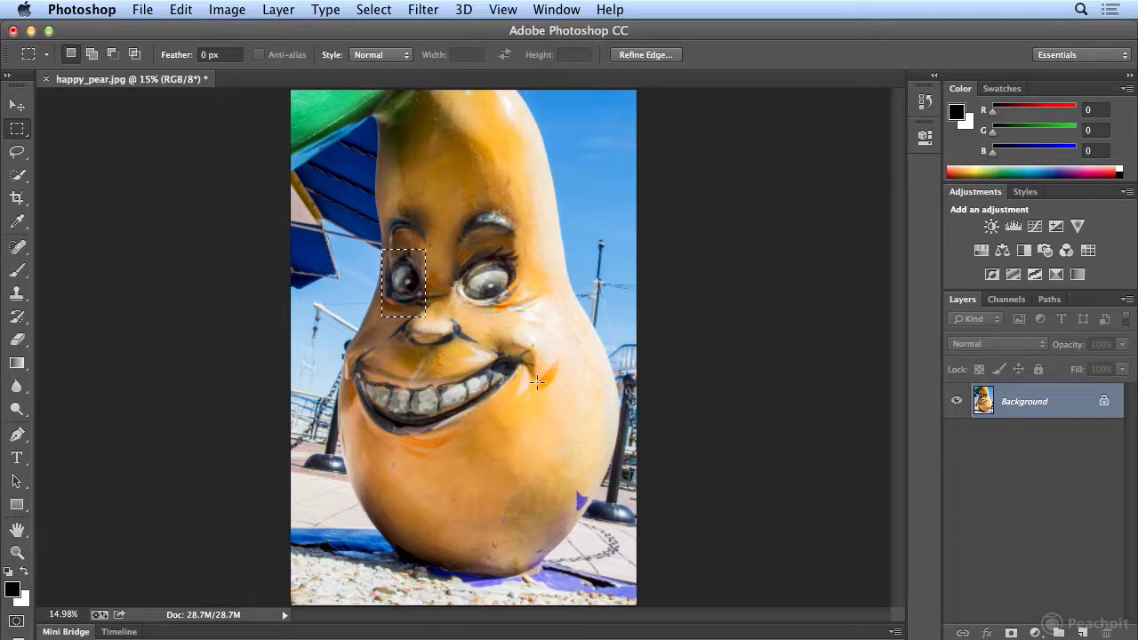
Practise combining oval and rectangular marquees, ending with an oval around the right eye.
{"action": "key", "text": "shift+m"}
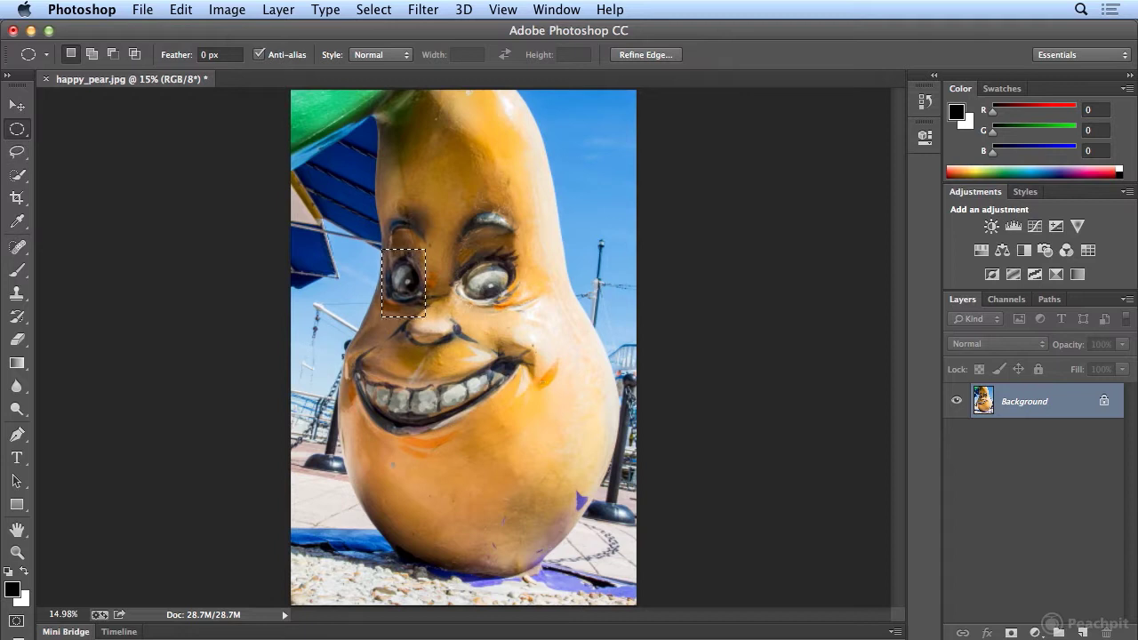
{"action": "left_click_drag", "start_coordinate": [446, 254], "coordinate": [529, 327]}
{"action": "key", "text": "shift"}
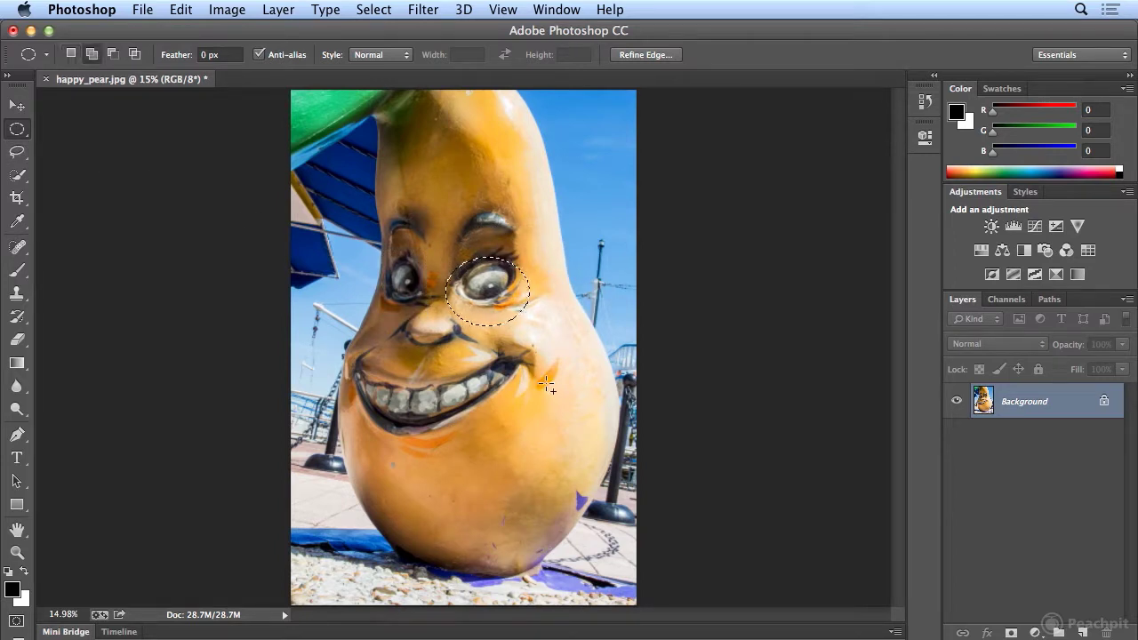
{"action": "key", "text": "shift+m"}
{"action": "left_click_drag", "start_coordinate": [356, 254], "coordinate": [414, 305]}
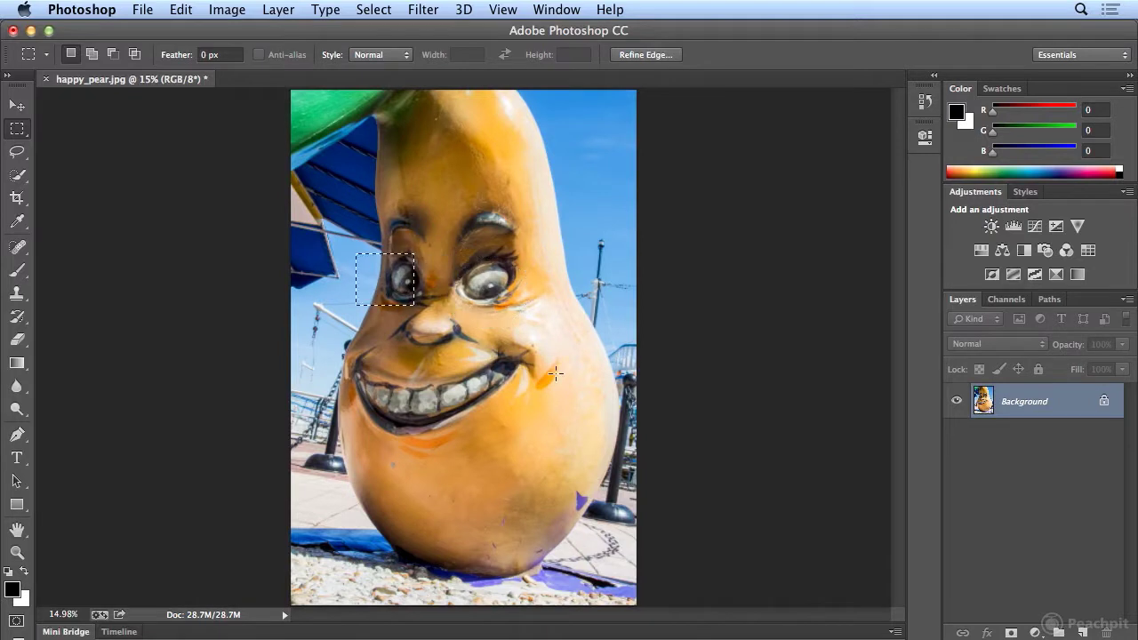
{"action": "key", "text": "shift+m"}
{"action": "left_click", "coordinate": [468, 267]}
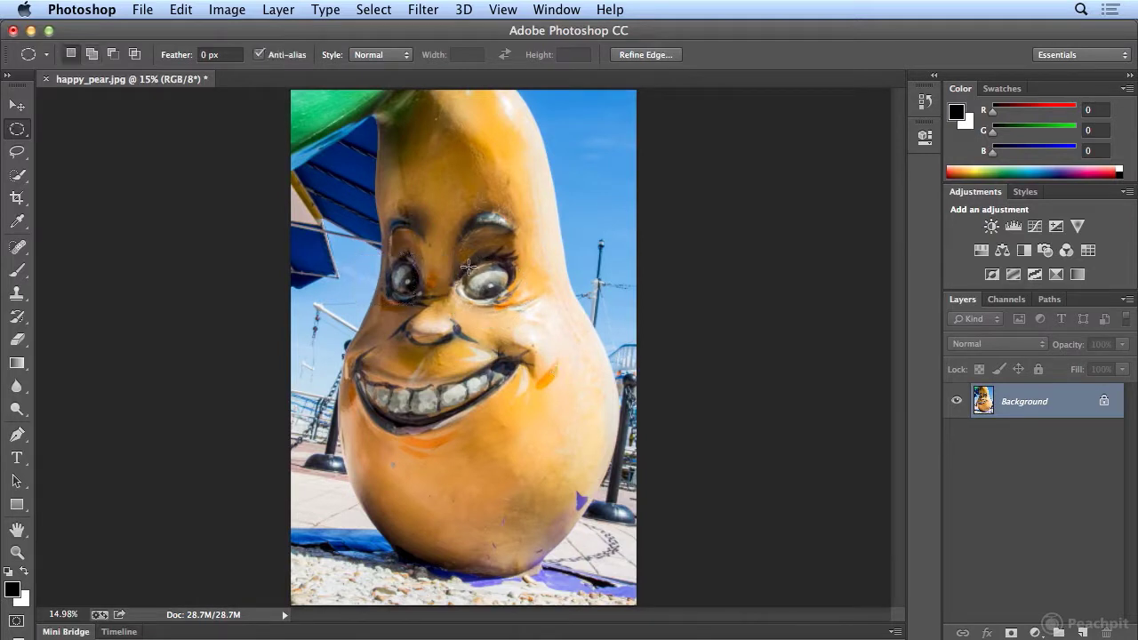
{"action": "left_click_drag", "start_coordinate": [467, 266], "coordinate": [507, 297]}
Deselect the oval around the right eye and close the Select menu without choosing anything.
{"action": "left_click", "coordinate": [426, 194]}
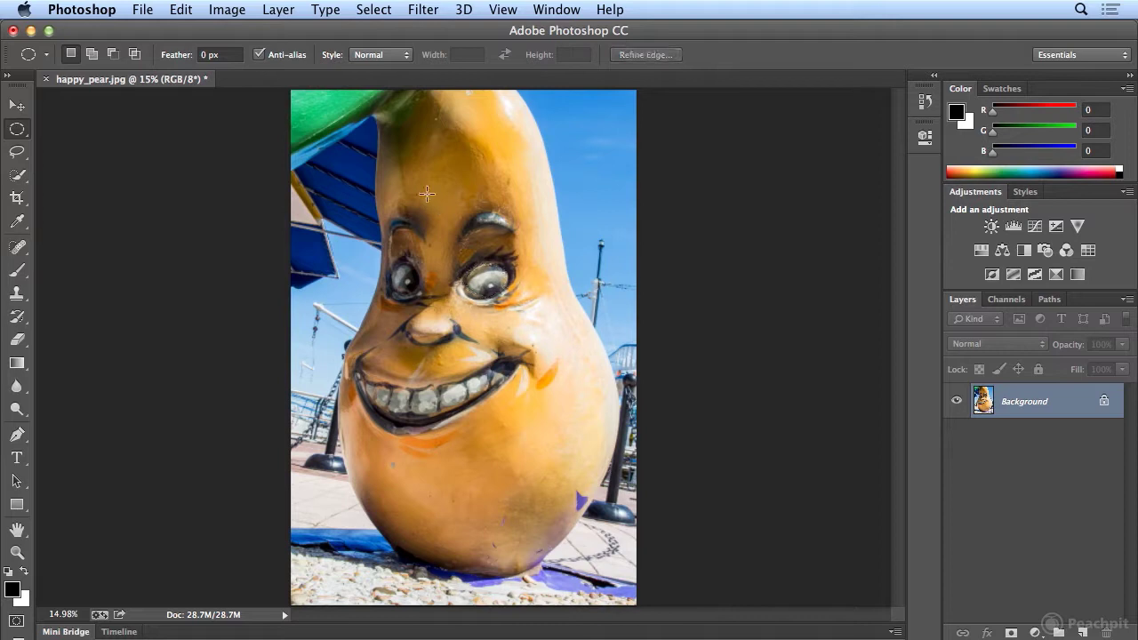
{"action": "left_click", "coordinate": [381, 9]}
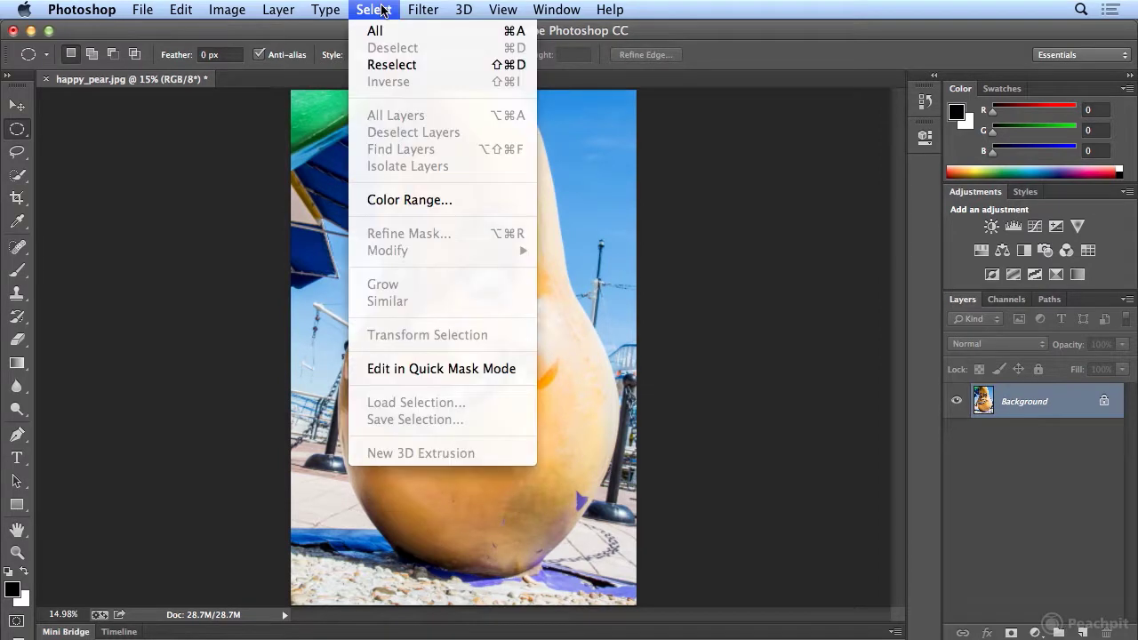
{"action": "left_click", "coordinate": [385, 64]}
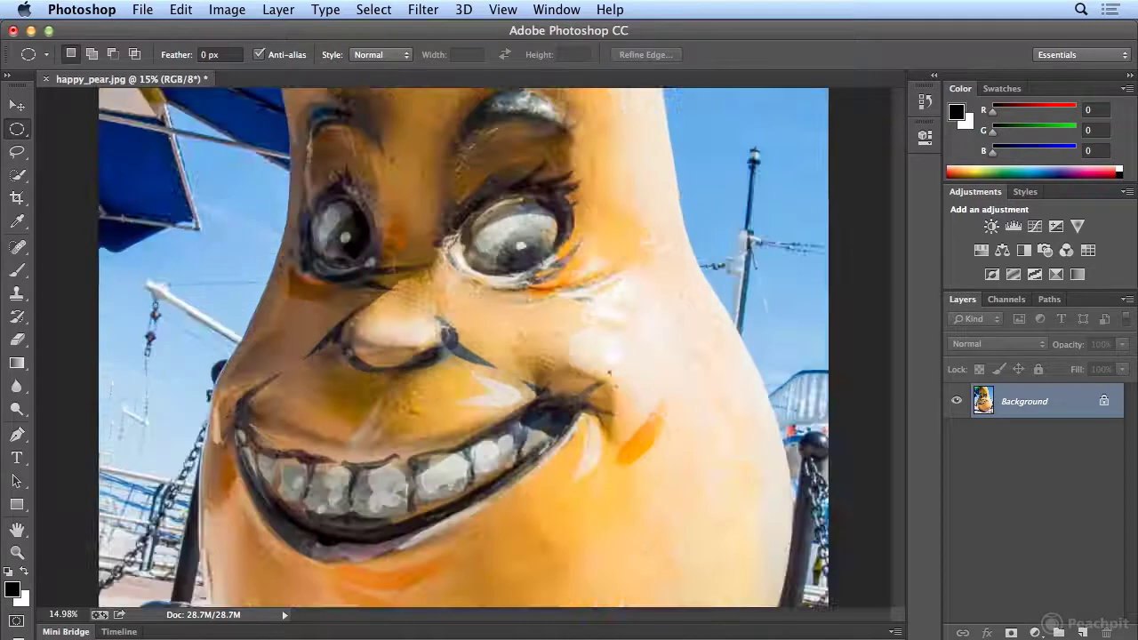
Brighten the white and iris of the right eye with the Dodge tool.
{"action": "left_click_drag", "start_coordinate": [551, 378], "coordinate": [581, 377]}
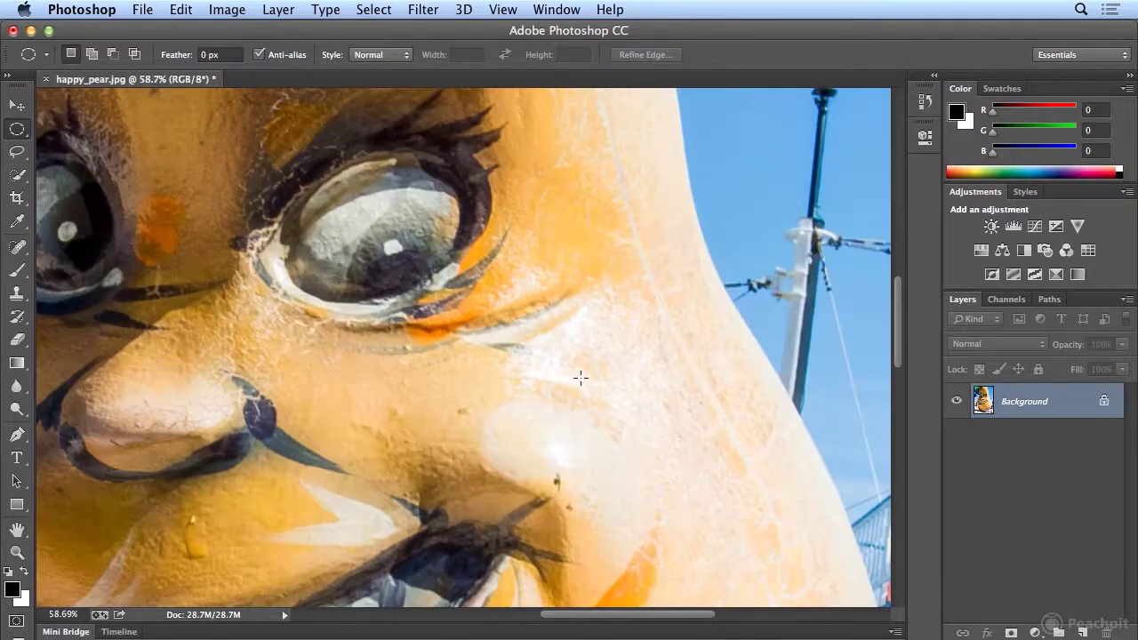
{"action": "key", "text": "o"}
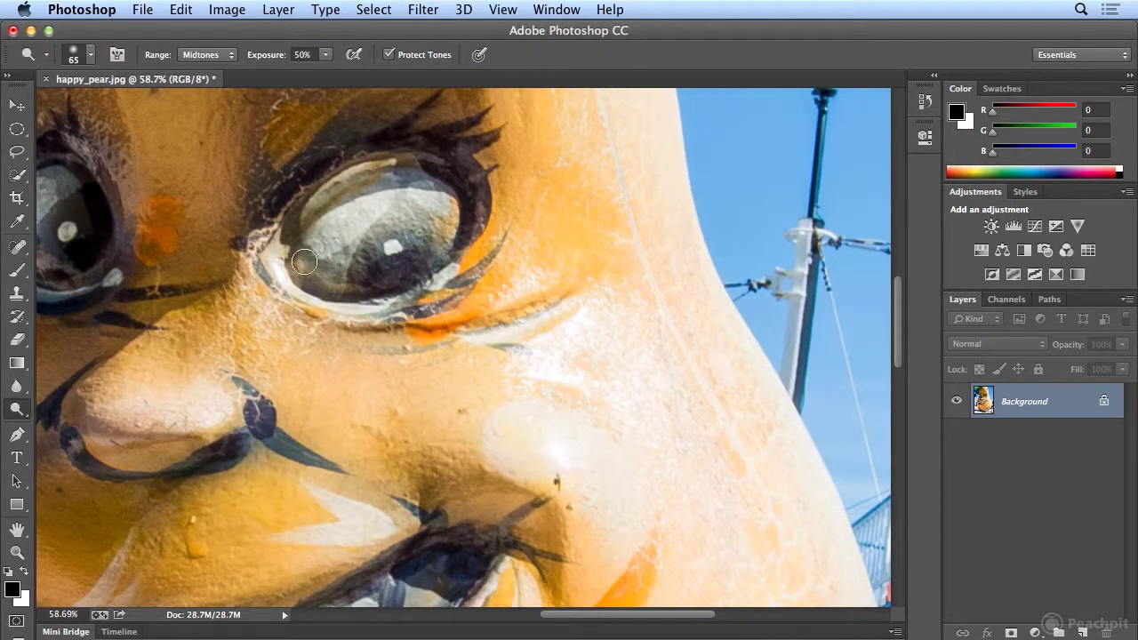
{"action": "mouse_move", "coordinate": [303, 263]}
{"action": "left_mouse_down"}
{"action": "mouse_move", "coordinate": [313, 221]}
{"action": "mouse_move", "coordinate": [361, 191]}
{"action": "mouse_move", "coordinate": [404, 206]}
{"action": "mouse_move", "coordinate": [346, 220]}
{"action": "mouse_move", "coordinate": [330, 289]}
{"action": "mouse_move", "coordinate": [348, 216]}
{"action": "mouse_move", "coordinate": [316, 259]}
{"action": "mouse_move", "coordinate": [338, 214]}
{"action": "mouse_move", "coordinate": [382, 197]}
{"action": "mouse_move", "coordinate": [324, 270]}
{"action": "mouse_move", "coordinate": [408, 196]}
{"action": "mouse_move", "coordinate": [390, 237]}
{"action": "mouse_move", "coordinate": [447, 209]}
{"action": "mouse_move", "coordinate": [346, 195]}
{"action": "mouse_move", "coordinate": [311, 259]}
{"action": "mouse_move", "coordinate": [380, 224]}
{"action": "mouse_move", "coordinate": [335, 265]}
{"action": "left_mouse_up"}
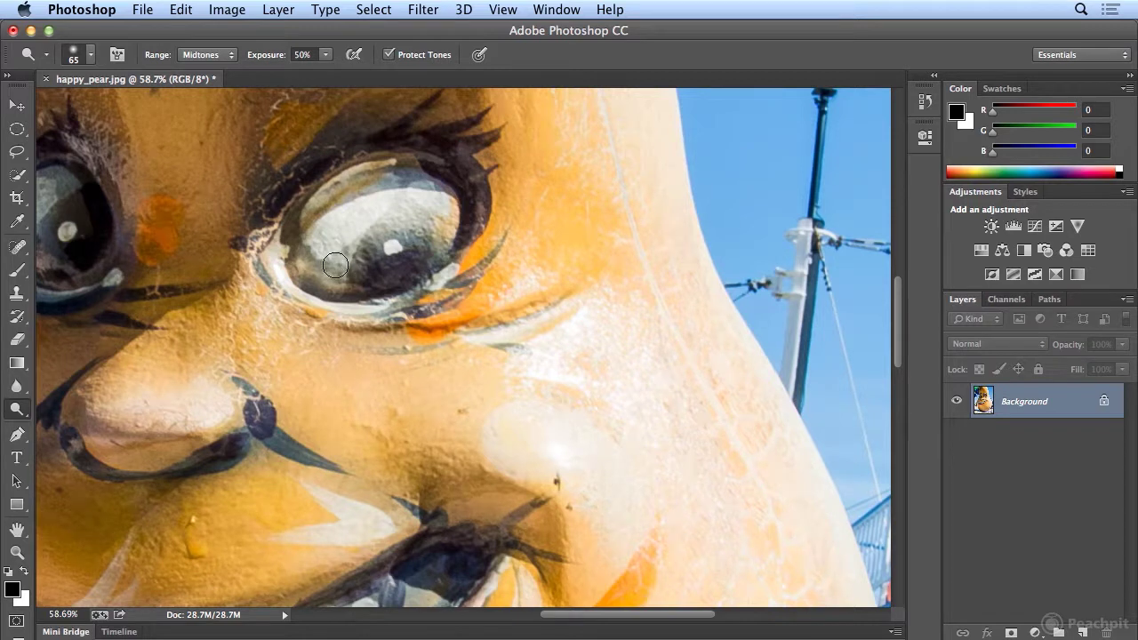
Darken the right eye's pupil and upper eyelid line with the Burn tool.
{"action": "key", "text": "shift+o"}
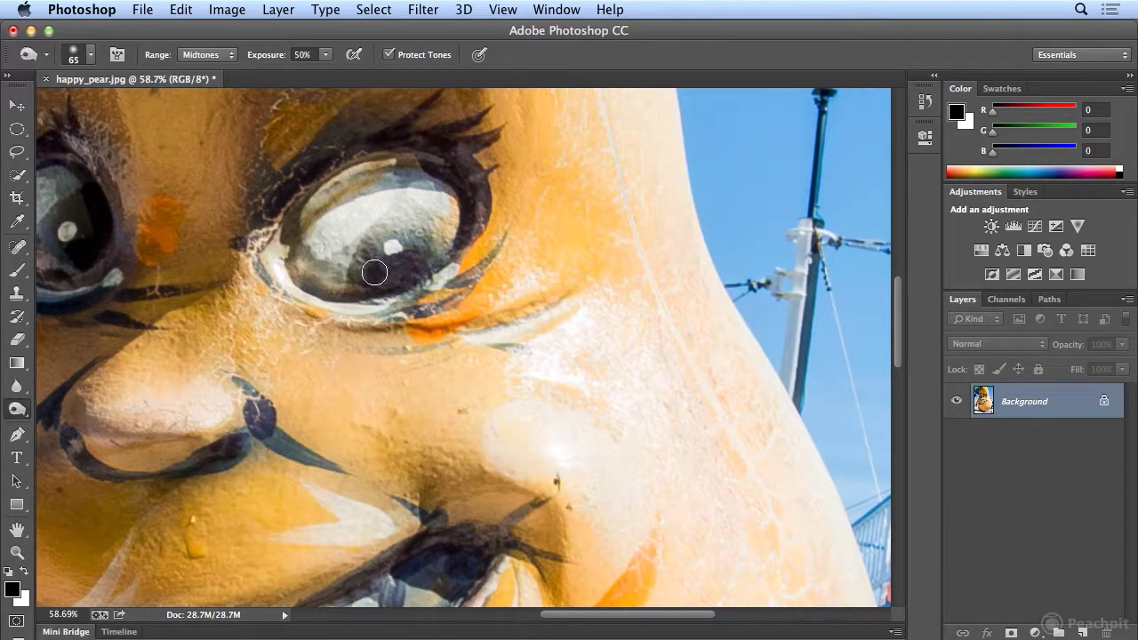
{"action": "left_click_drag", "start_coordinate": [371, 273], "coordinate": [401, 268]}
{"action": "mouse_move", "coordinate": [318, 145]}
{"action": "left_mouse_down"}
{"action": "mouse_move", "coordinate": [276, 215]}
{"action": "mouse_move", "coordinate": [332, 160]}
{"action": "mouse_move", "coordinate": [414, 115]}
{"action": "mouse_move", "coordinate": [424, 91]}
{"action": "mouse_move", "coordinate": [368, 142]}
{"action": "mouse_move", "coordinate": [449, 135]}
{"action": "mouse_move", "coordinate": [444, 150]}
{"action": "mouse_move", "coordinate": [480, 144]}
{"action": "mouse_move", "coordinate": [477, 241]}
{"action": "mouse_move", "coordinate": [469, 178]}
{"action": "mouse_move", "coordinate": [454, 164]}
{"action": "mouse_move", "coordinate": [522, 242]}
{"action": "left_mouse_up"}
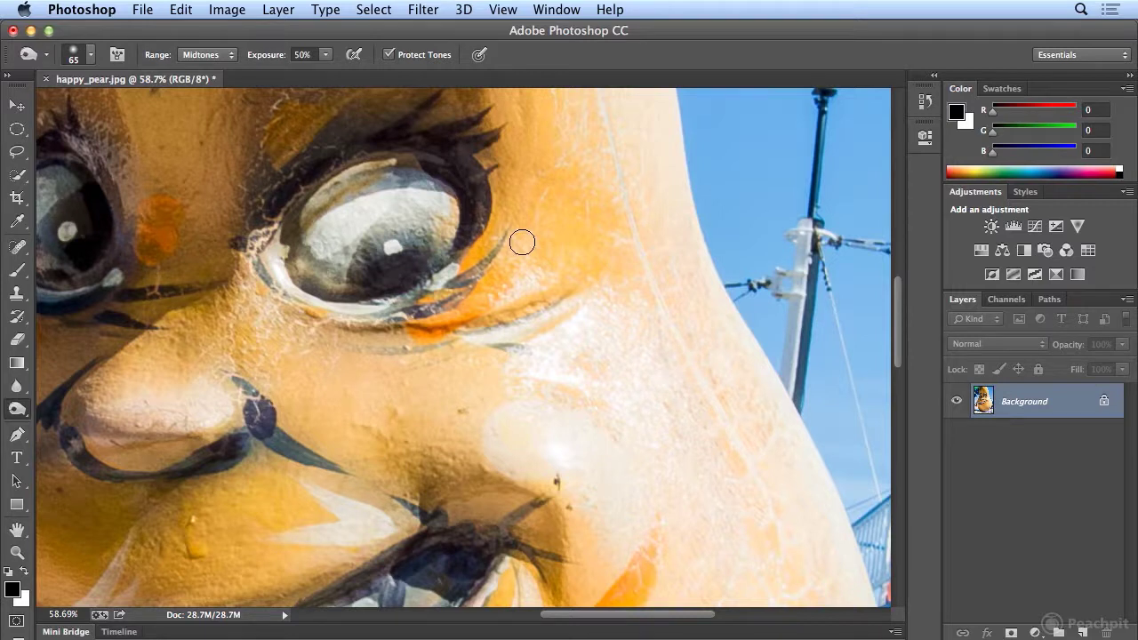
Desaturate the eye's upper right with Sponge, cycle the toning tools, and keep Dodge active.
{"action": "key", "text": "shift+o"}
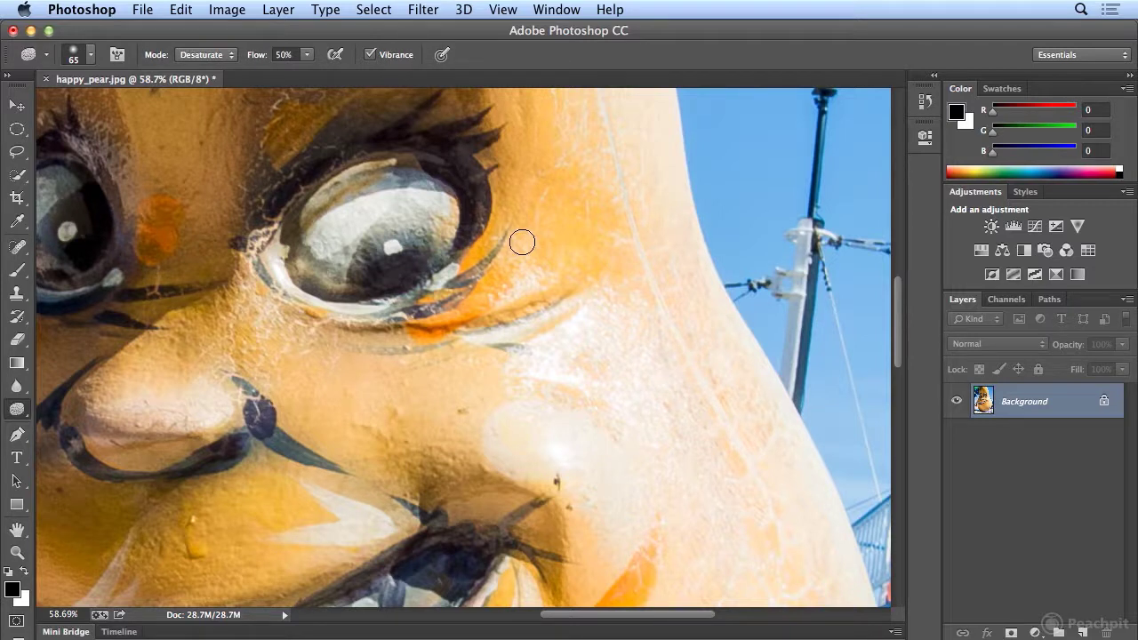
{"action": "mouse_move", "coordinate": [522, 241]}
{"action": "left_mouse_down"}
{"action": "mouse_move", "coordinate": [448, 208]}
{"action": "mouse_move", "coordinate": [449, 238]}
{"action": "mouse_move", "coordinate": [445, 190]}
{"action": "mouse_move", "coordinate": [444, 204]}
{"action": "mouse_move", "coordinate": [406, 181]}
{"action": "mouse_move", "coordinate": [329, 210]}
{"action": "mouse_move", "coordinate": [306, 244]}
{"action": "mouse_move", "coordinate": [379, 173]}
{"action": "mouse_move", "coordinate": [328, 199]}
{"action": "mouse_move", "coordinate": [310, 225]}
{"action": "mouse_move", "coordinate": [374, 183]}
{"action": "mouse_move", "coordinate": [321, 204]}
{"action": "mouse_move", "coordinate": [305, 229]}
{"action": "mouse_move", "coordinate": [343, 194]}
{"action": "mouse_move", "coordinate": [413, 190]}
{"action": "mouse_move", "coordinate": [434, 228]}
{"action": "mouse_move", "coordinate": [439, 200]}
{"action": "mouse_move", "coordinate": [445, 234]}
{"action": "mouse_move", "coordinate": [448, 216]}
{"action": "mouse_move", "coordinate": [441, 229]}
{"action": "mouse_move", "coordinate": [419, 207]}
{"action": "mouse_move", "coordinate": [379, 210]}
{"action": "mouse_move", "coordinate": [341, 289]}
{"action": "mouse_move", "coordinate": [302, 260]}
{"action": "mouse_move", "coordinate": [294, 220]}
{"action": "mouse_move", "coordinate": [311, 256]}
{"action": "mouse_move", "coordinate": [356, 178]}
{"action": "mouse_move", "coordinate": [462, 167]}
{"action": "mouse_move", "coordinate": [389, 213]}
{"action": "left_mouse_up"}
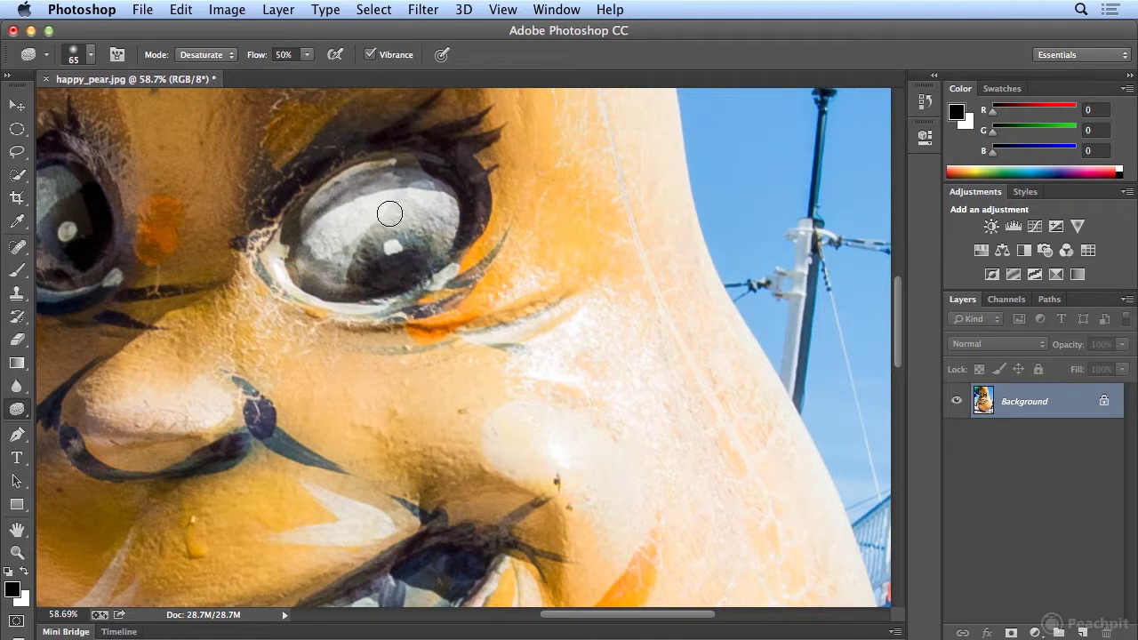
{"action": "key", "text": "shift+o"}
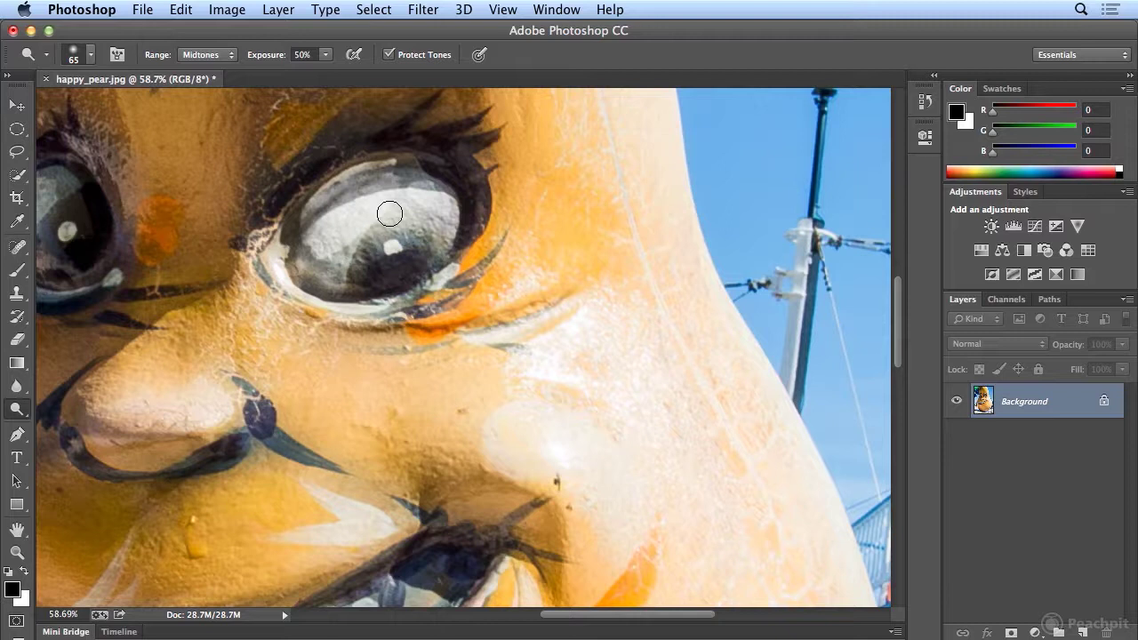
{"action": "key", "text": "shift+o"}
{"action": "key", "text": "shift+o"}
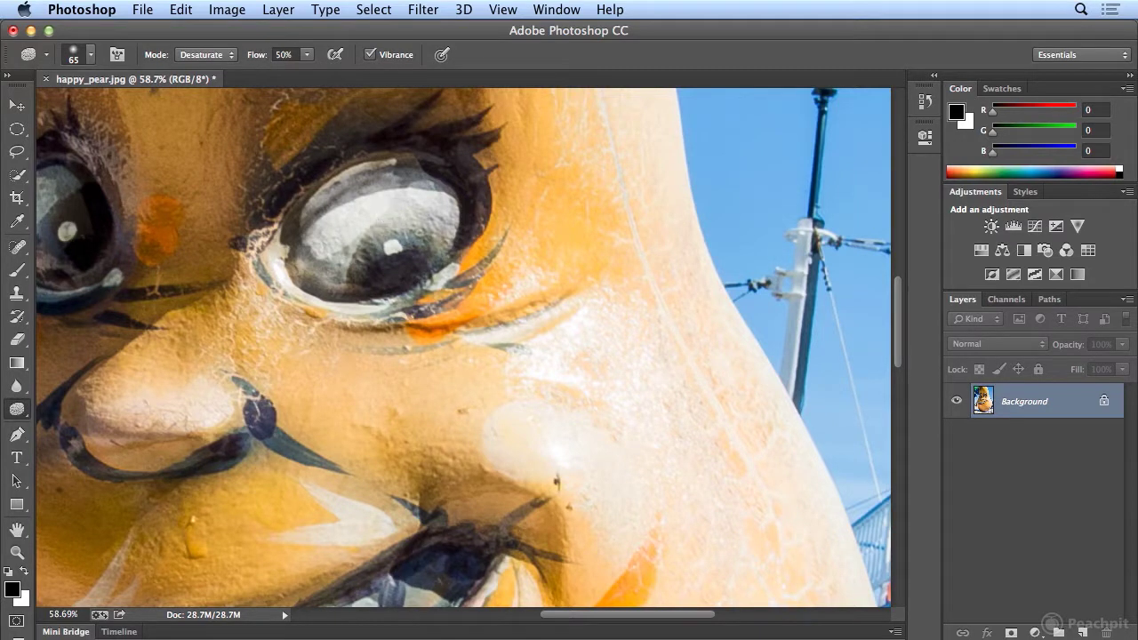
{"action": "key", "text": "shift+o"}
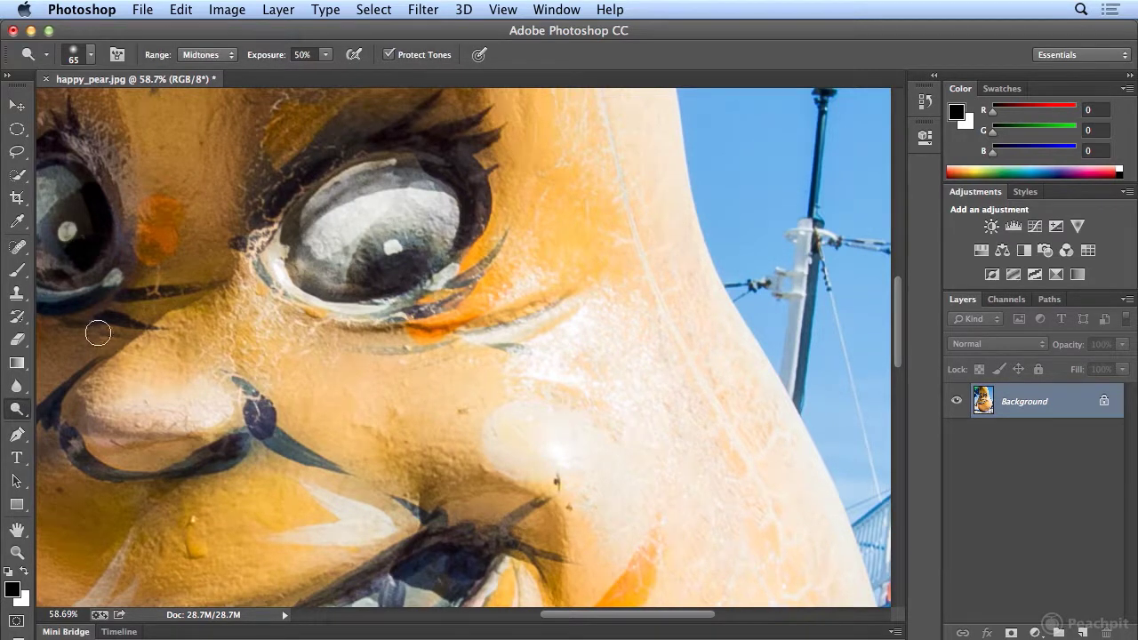
{"action": "left_click", "coordinate": [18, 416]}
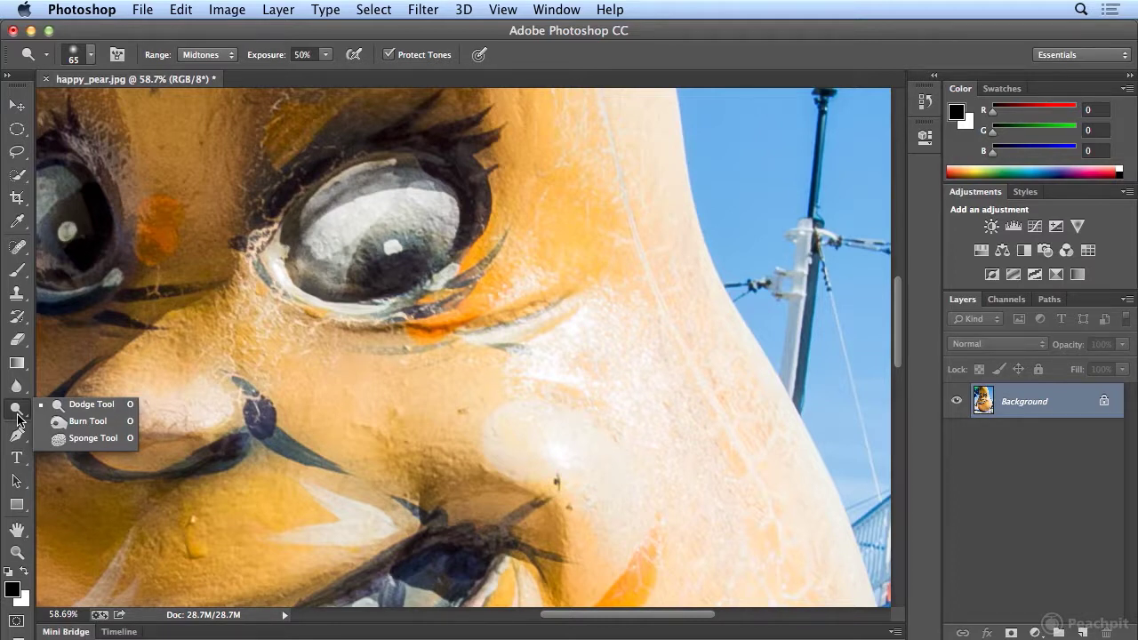
{"action": "left_click", "coordinate": [18, 417]}
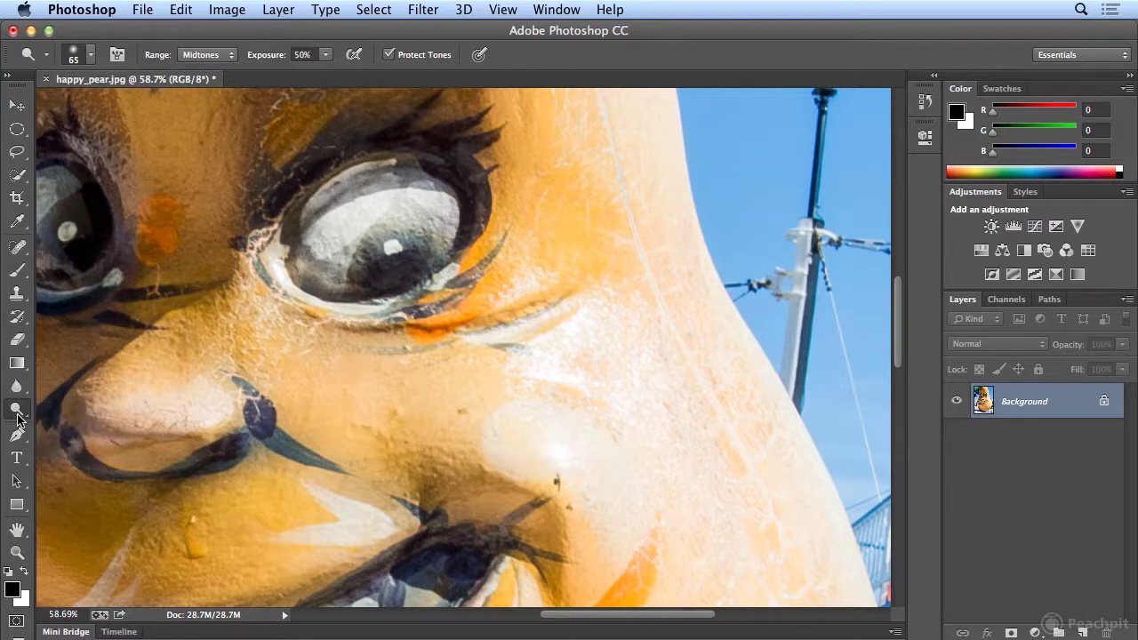
Burn the right edge of the pear's eye slightly darker.
{"action": "left_click", "coordinate": [69, 7]}
{"action": "mouse_move", "coordinate": [85, 68]}
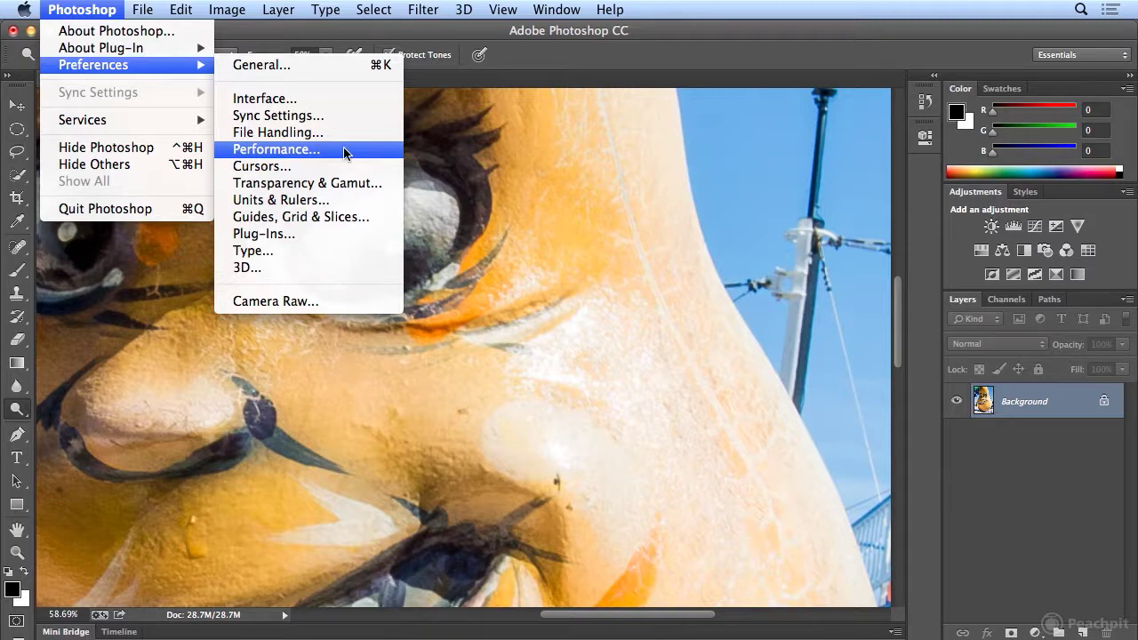
{"action": "key", "text": "Escape"}
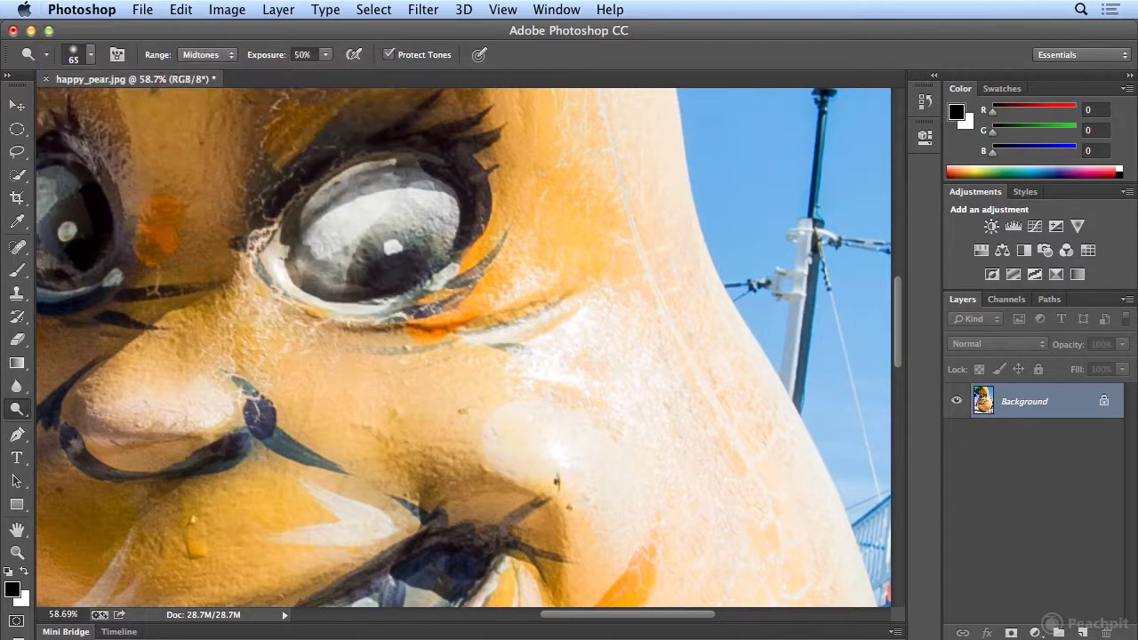
{"action": "left_click_drag", "start_coordinate": [469, 209], "coordinate": [452, 232]}
Review the Performance preferences (Graphics Processor on, 2244 MB RAM) and close them unchanged.
{"action": "left_click", "coordinate": [106, 9]}
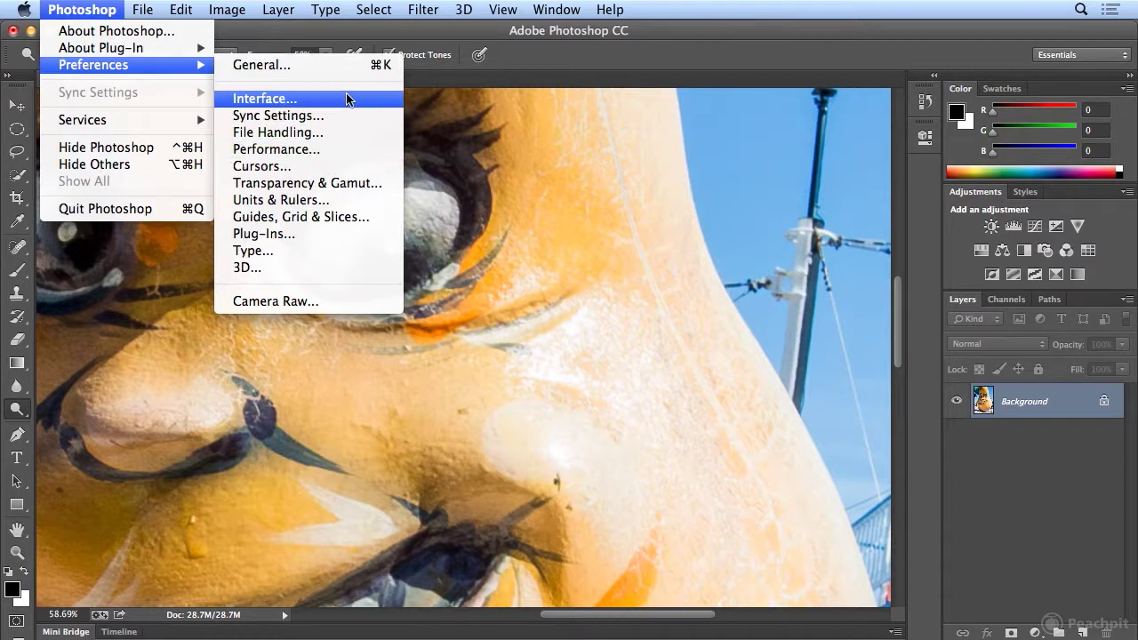
{"action": "left_click", "coordinate": [343, 147]}
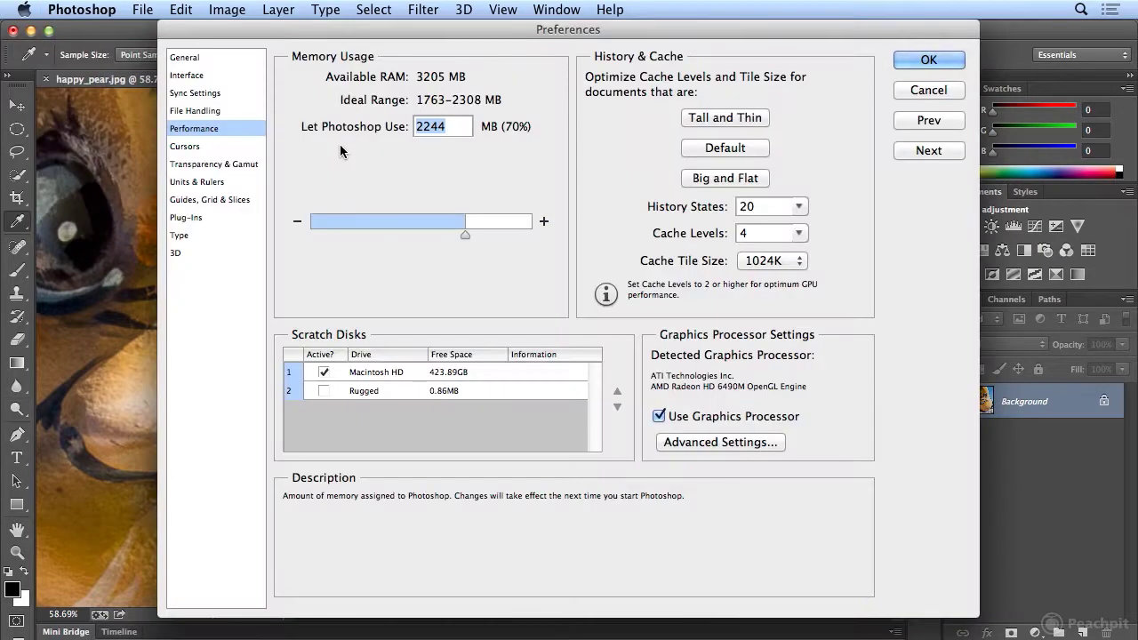
{"action": "mouse_move", "coordinate": [770, 363]}
{"action": "mouse_move", "coordinate": [676, 217]}
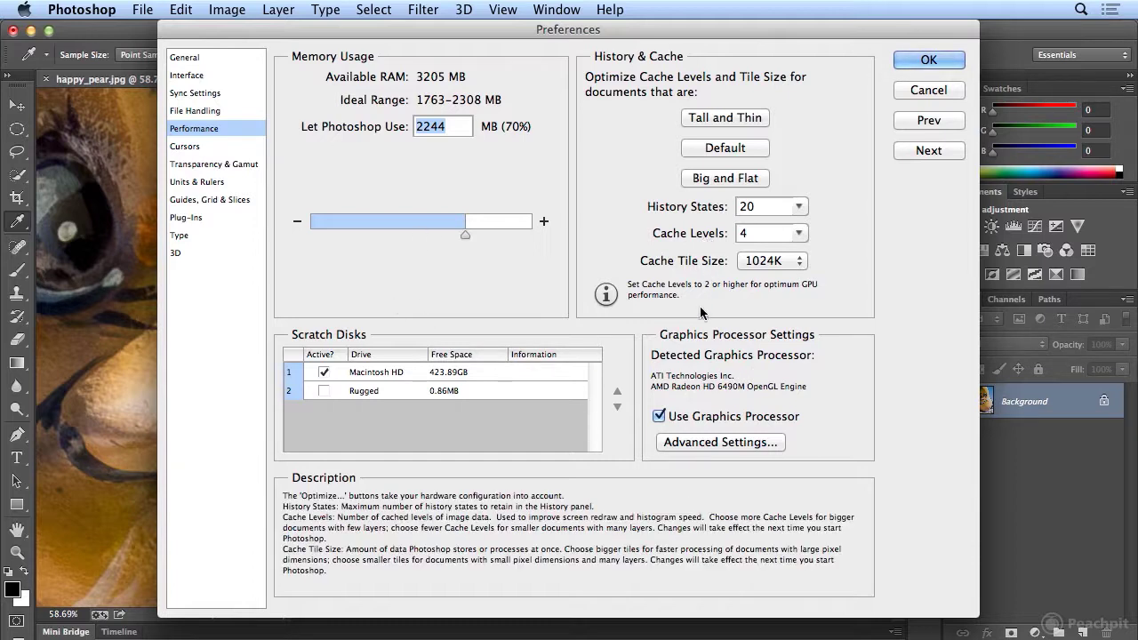
{"action": "mouse_move", "coordinate": [695, 378]}
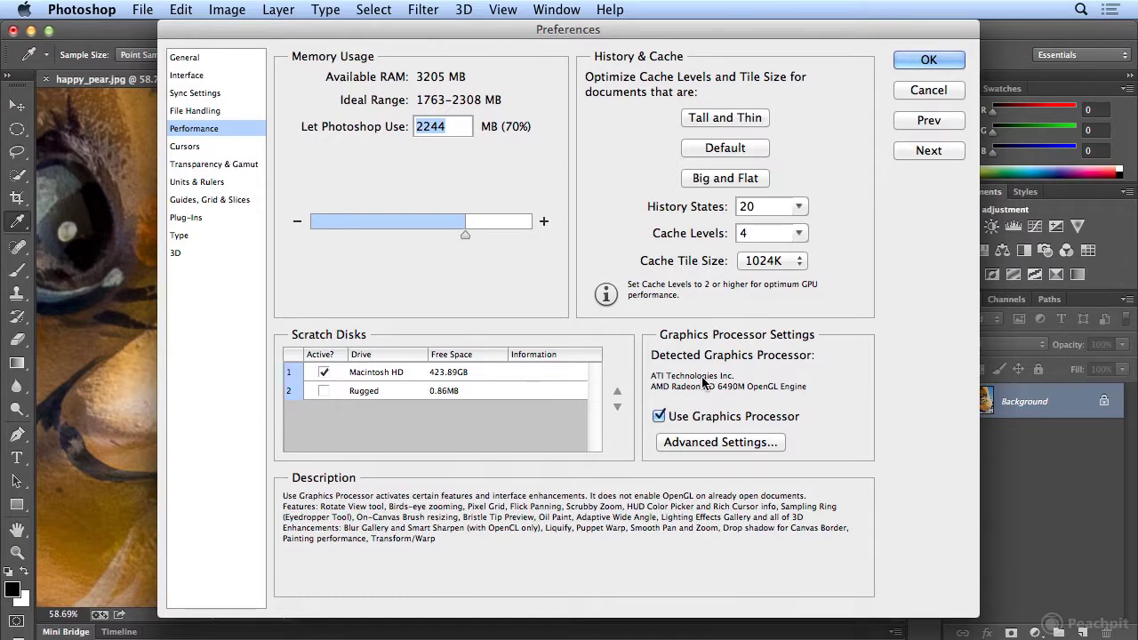
{"action": "left_click", "coordinate": [944, 60]}
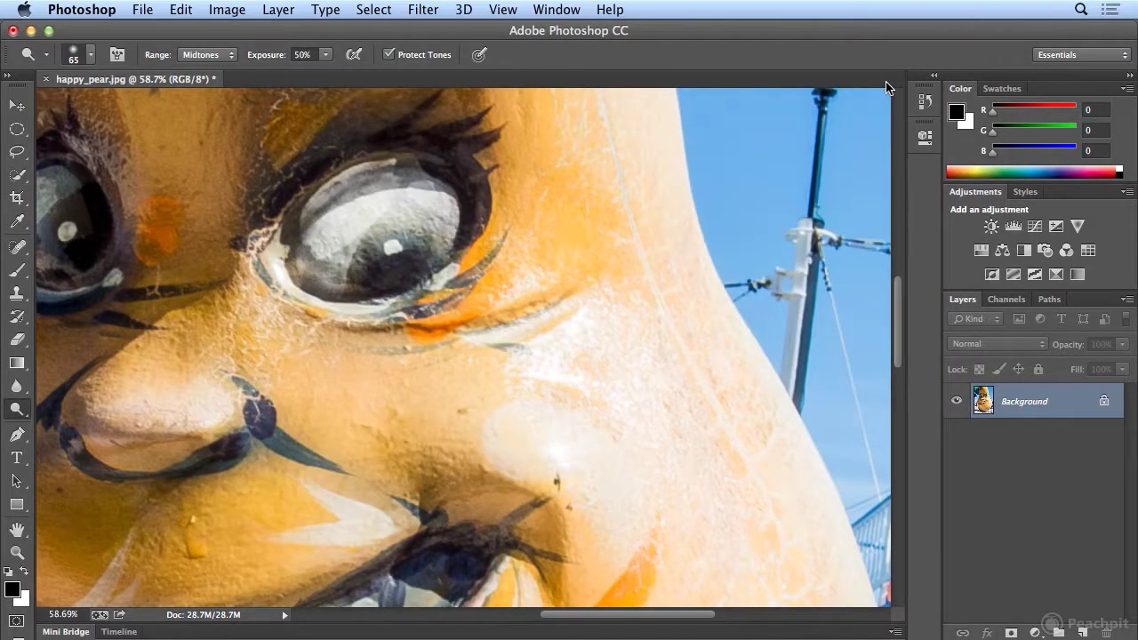
Fit the whole pear on screen and rotate the view 90° so it lies sideways.
{"action": "key", "text": "super+0"}
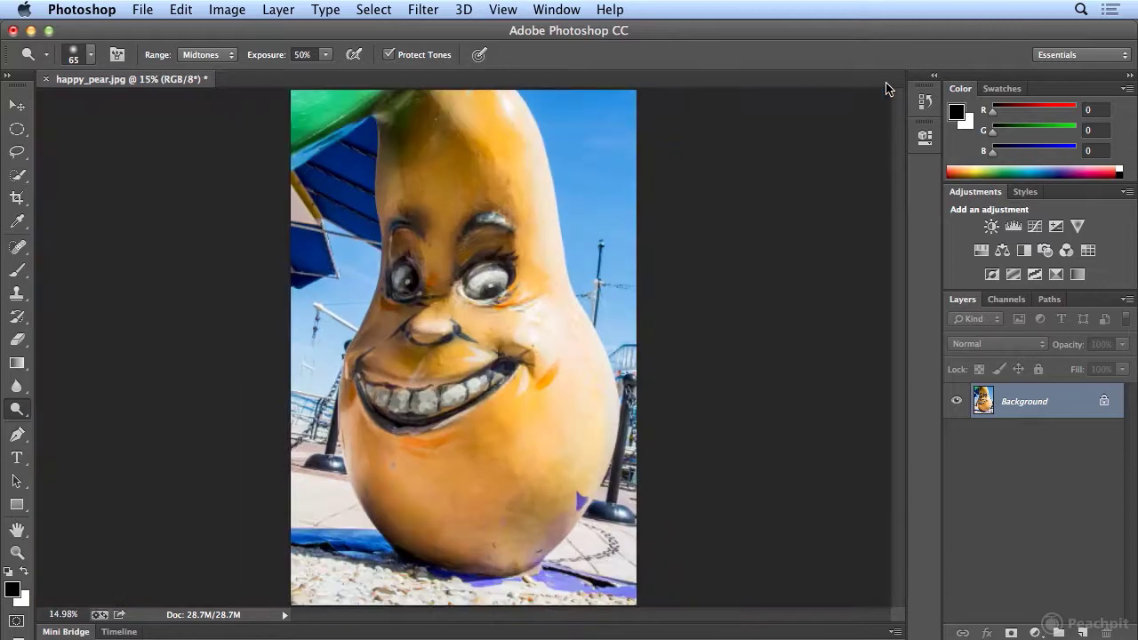
{"action": "left_click", "coordinate": [17, 529]}
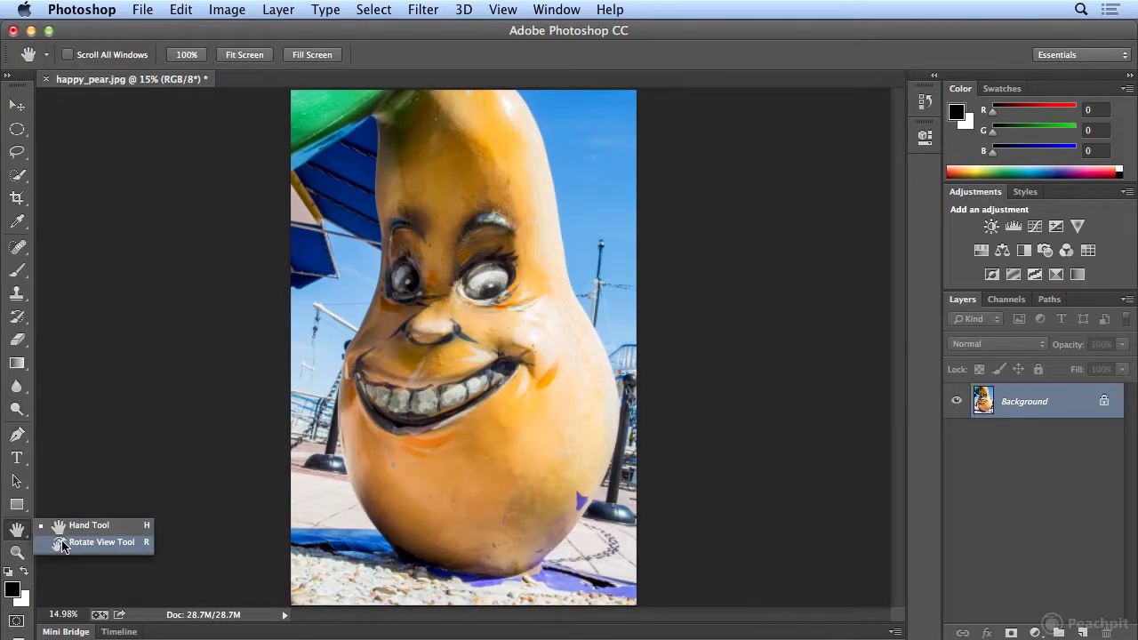
{"action": "left_click", "coordinate": [62, 543]}
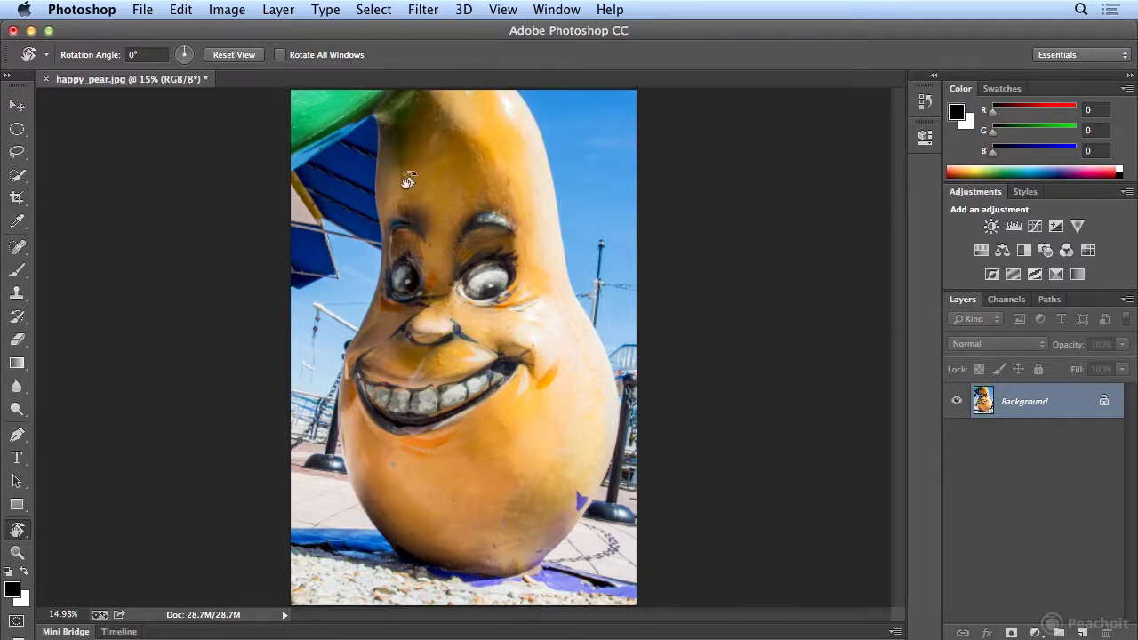
{"action": "left_click_drag", "start_coordinate": [499, 183], "coordinate": [582, 373]}
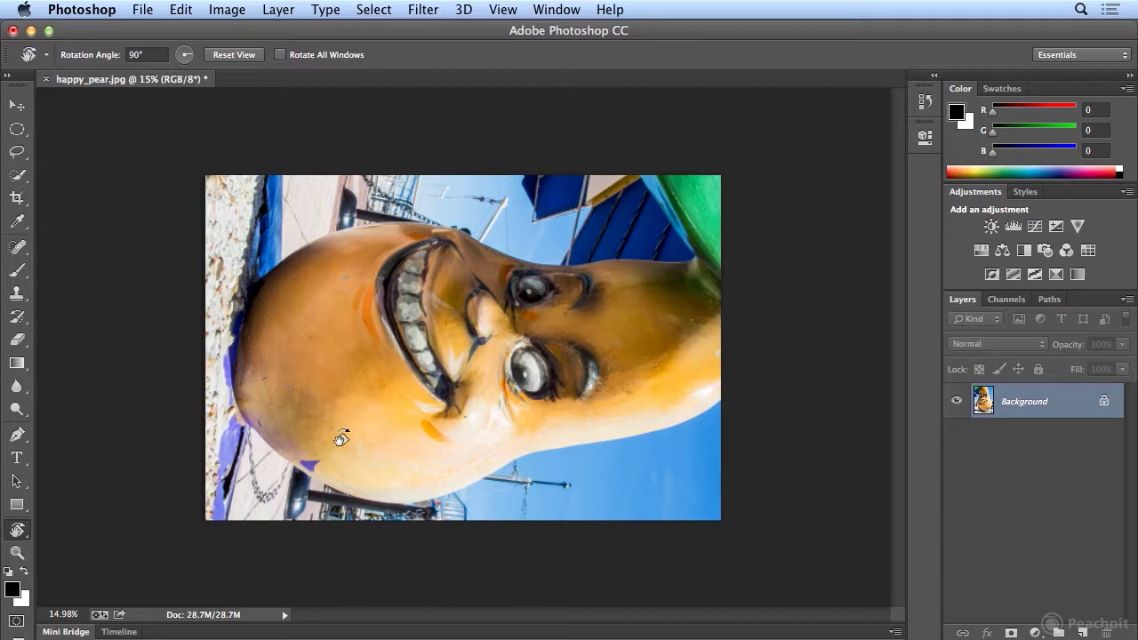
Add a 12 pt Lao Sangam MN text layer reading 'Lessier Les Bon Temp Roulez' near the pear's top edge.
{"action": "key", "text": "t"}
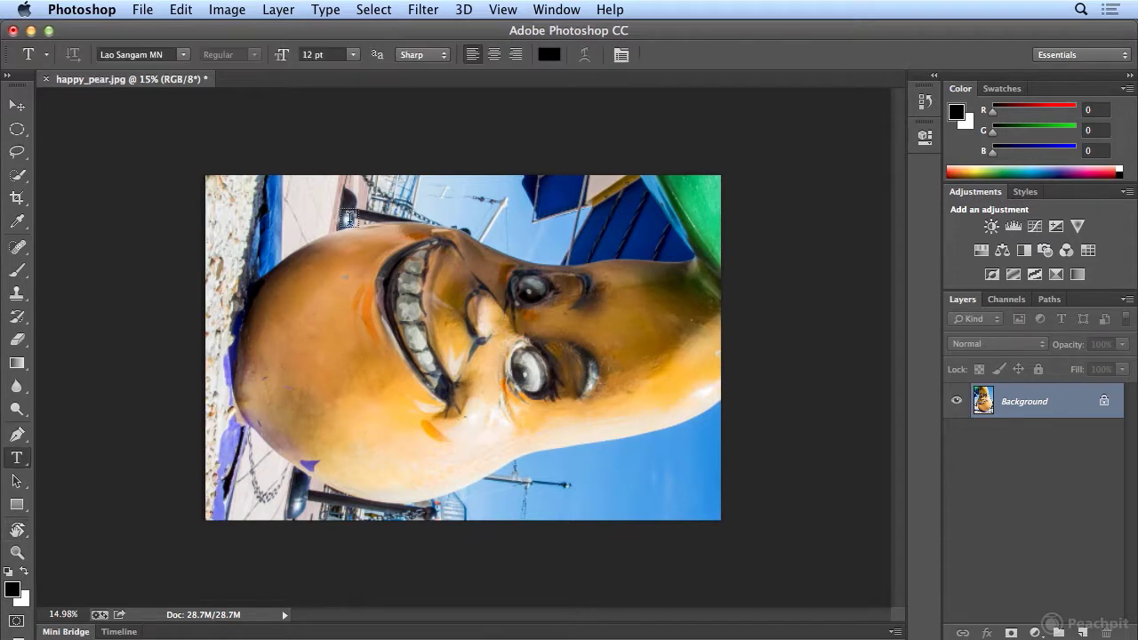
{"action": "left_click", "coordinate": [350, 208]}
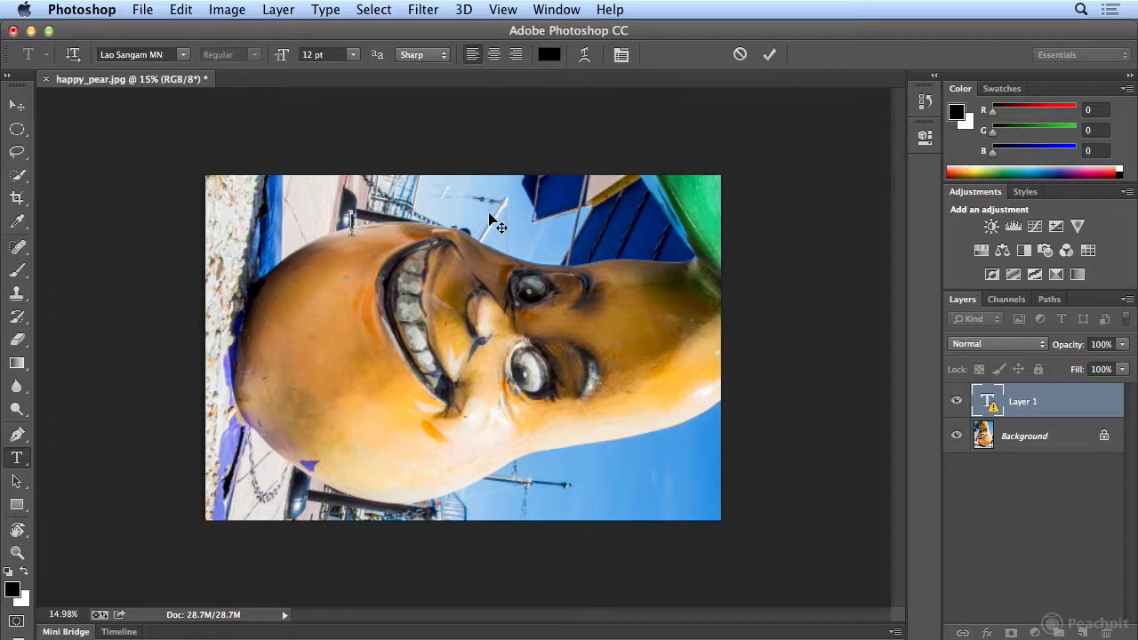
{"action": "type", "text": "Pear Man"}
{"action": "key", "text": "super+t"}
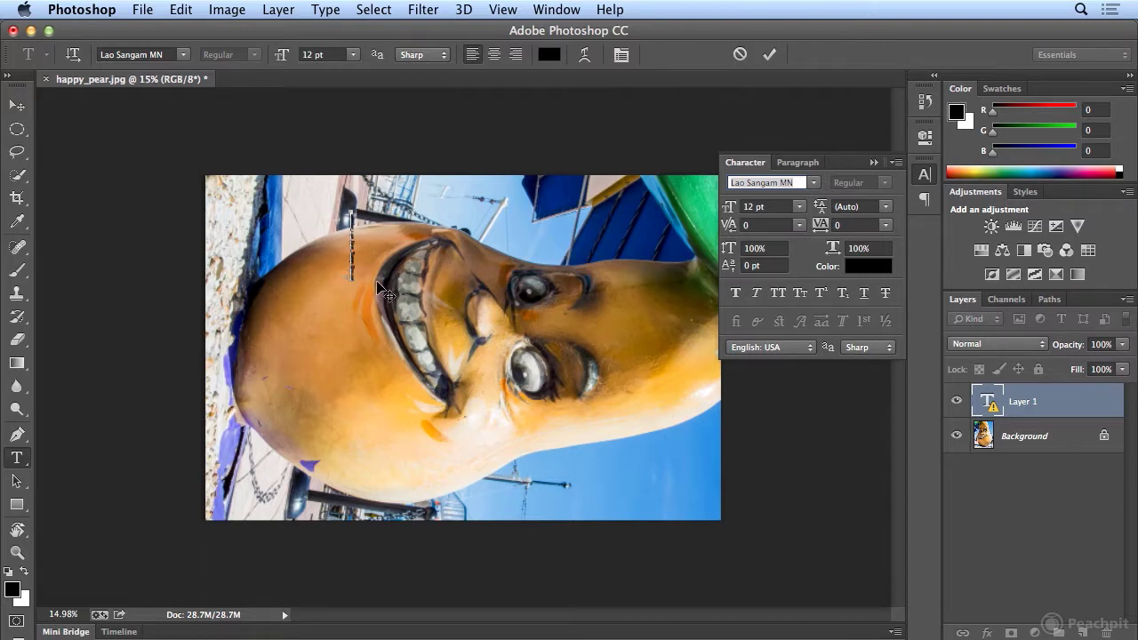
{"action": "left_click", "coordinate": [17, 106]}
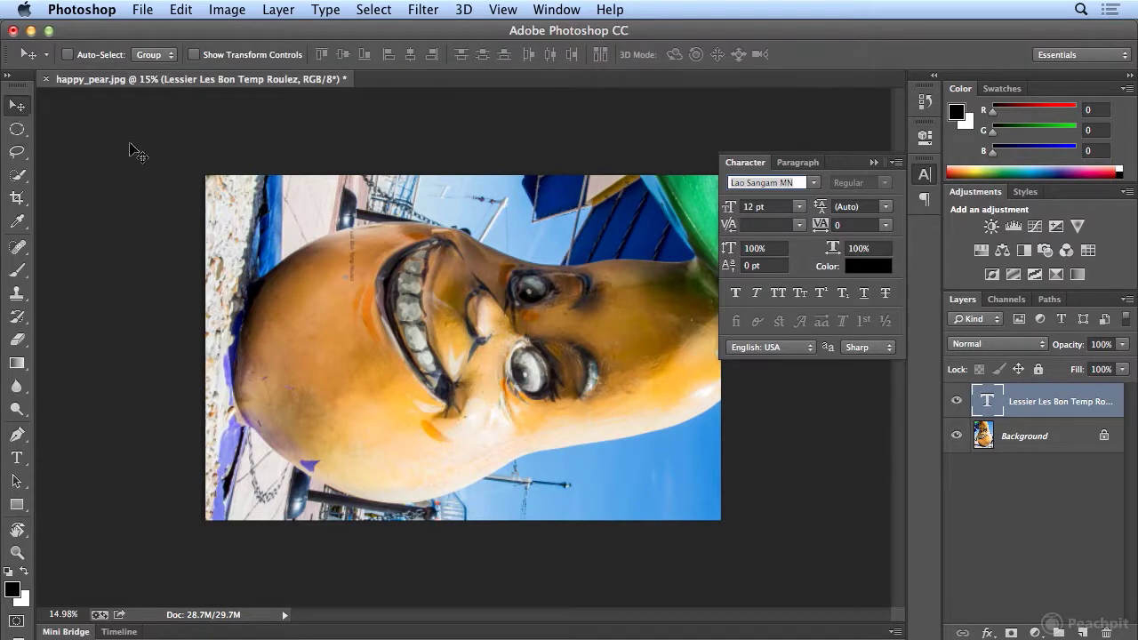
Rotate the text -90° and scale it about 515% to roughly 62 pt across the pear's face.
{"action": "key", "text": "super+t"}
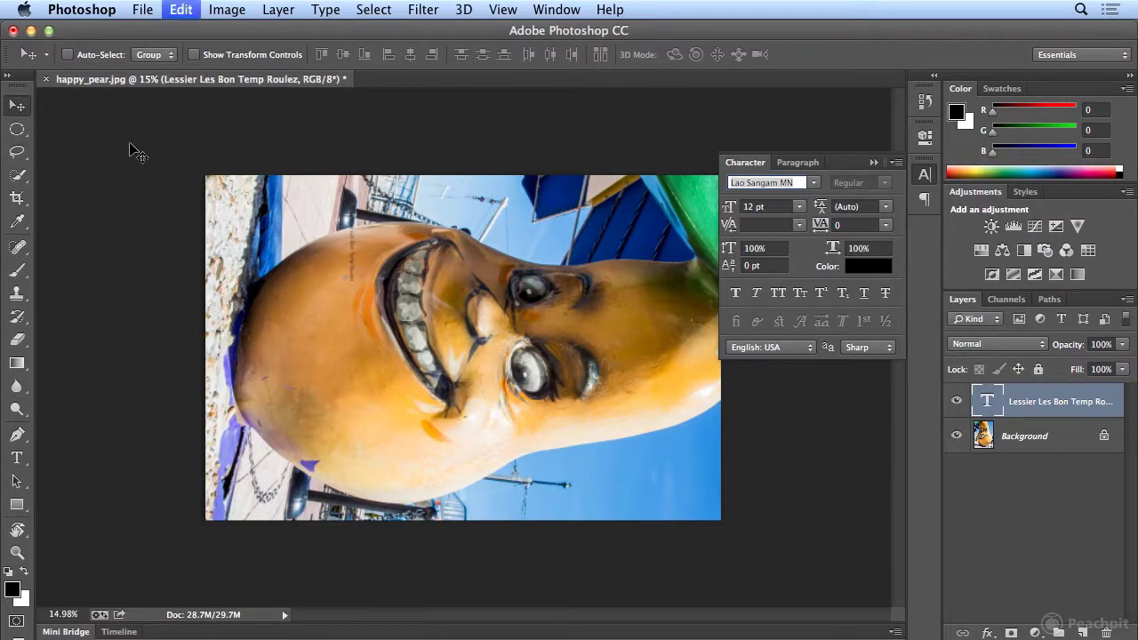
{"action": "left_click_drag", "start_coordinate": [312, 213], "coordinate": [264, 320]}
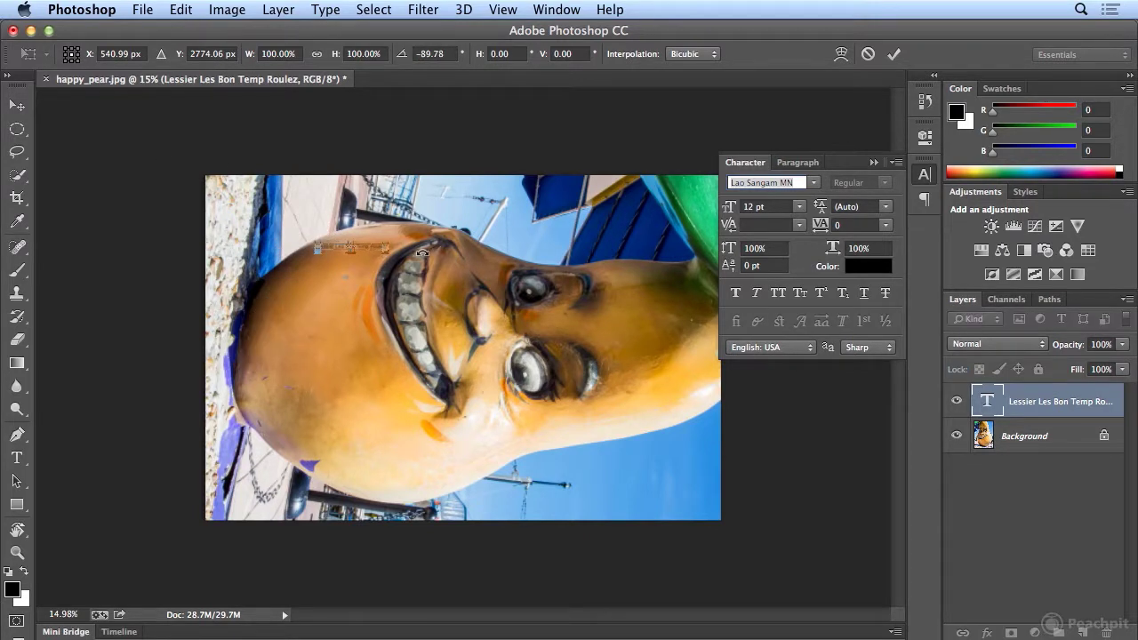
{"action": "left_click_drag", "start_coordinate": [390, 253], "coordinate": [668, 347]}
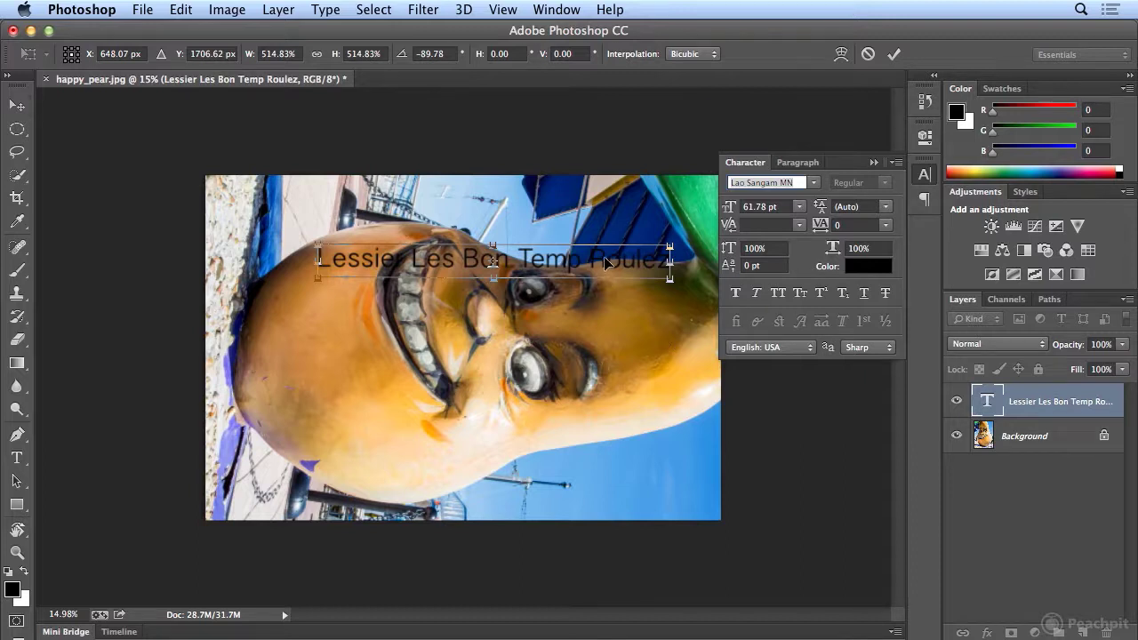
{"action": "key", "text": "Return"}
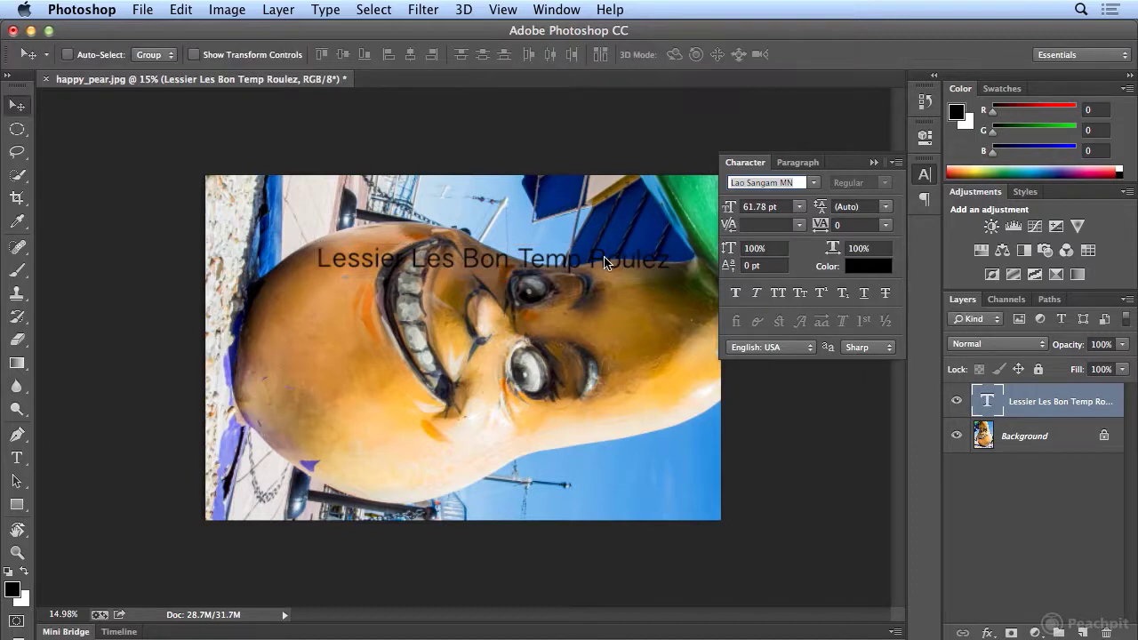
{"action": "left_click", "coordinate": [921, 179]}
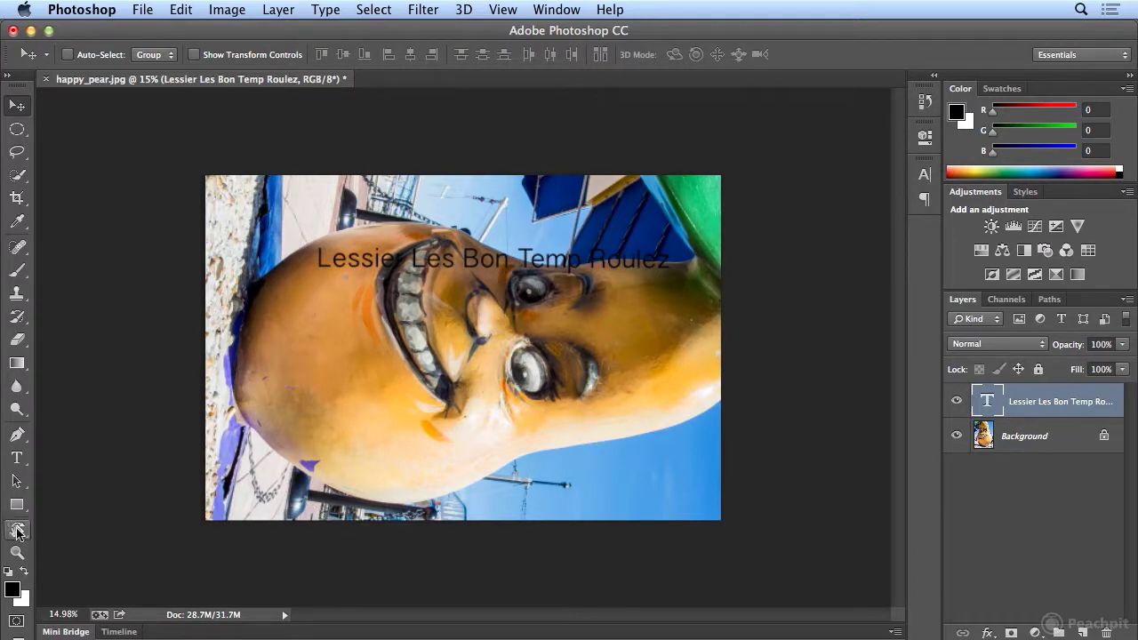
Reset the view rotation to upright so the text runs vertically along the pear's left side.
{"action": "key", "text": "r"}
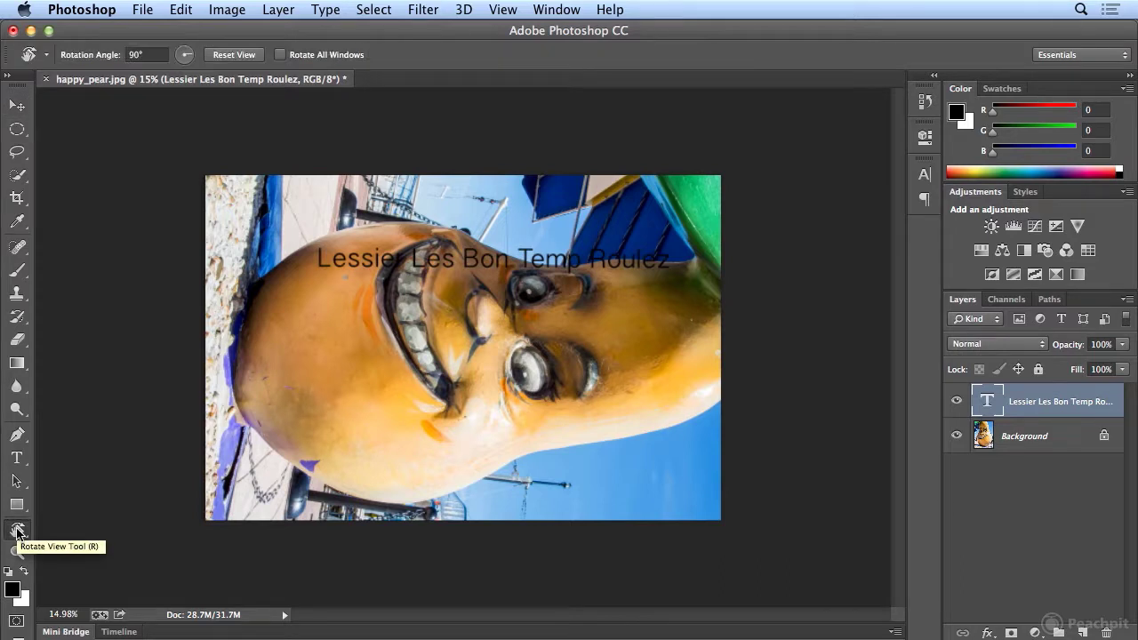
{"action": "left_click", "coordinate": [247, 59]}
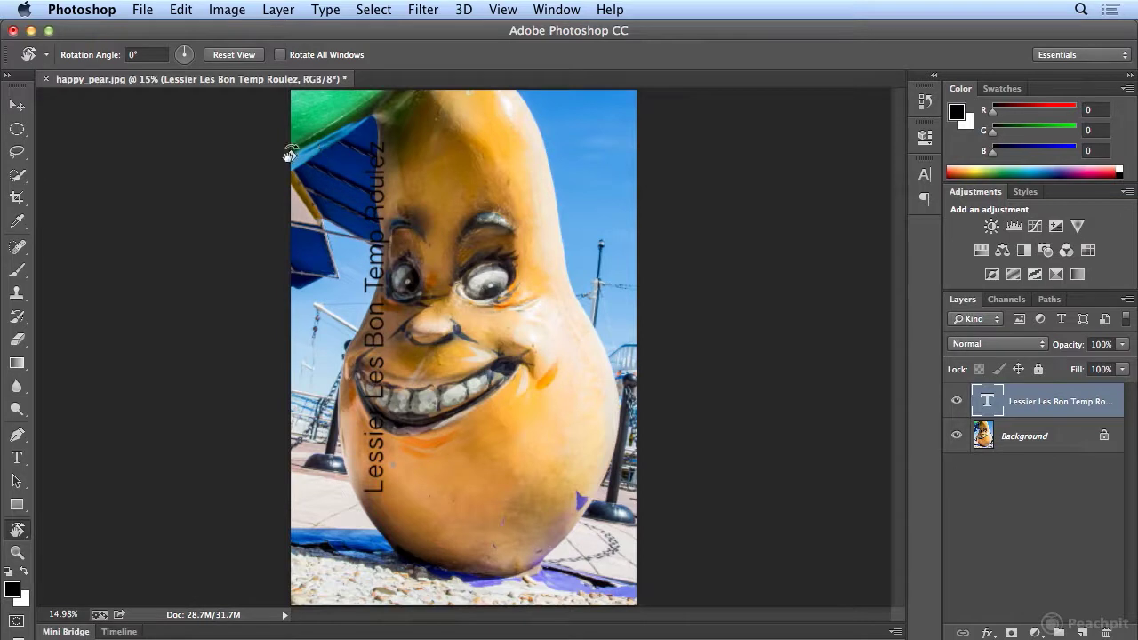
{"action": "left_click", "coordinate": [17, 104]}
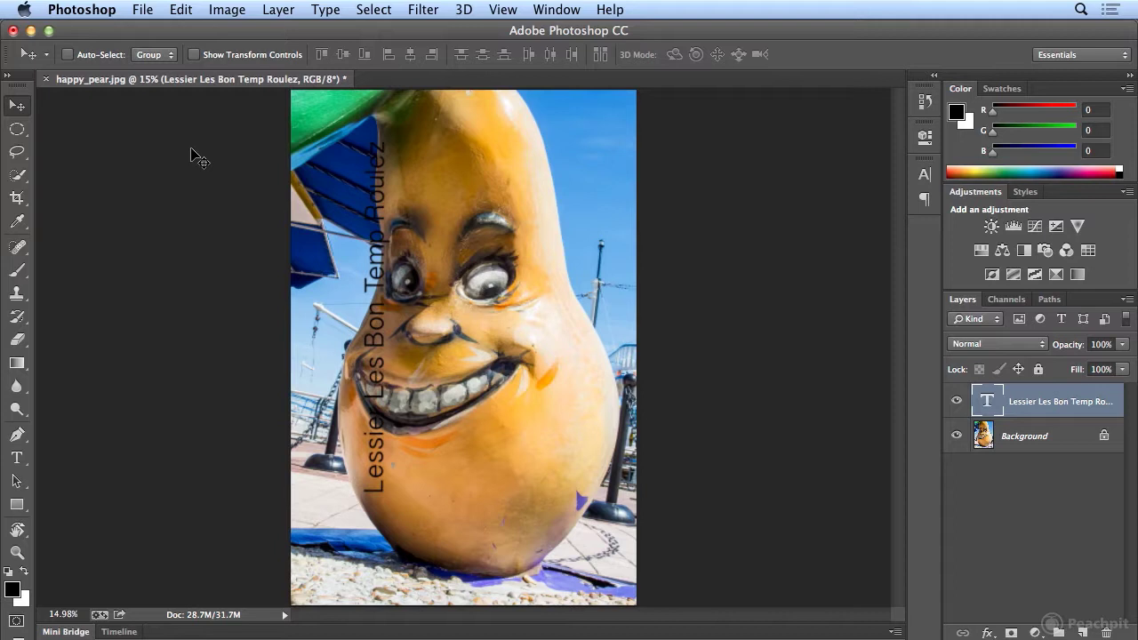
Switch to the Elliptical Marquee tool, check its shape options, and get ready to zoom in.
{"action": "key", "text": "m"}
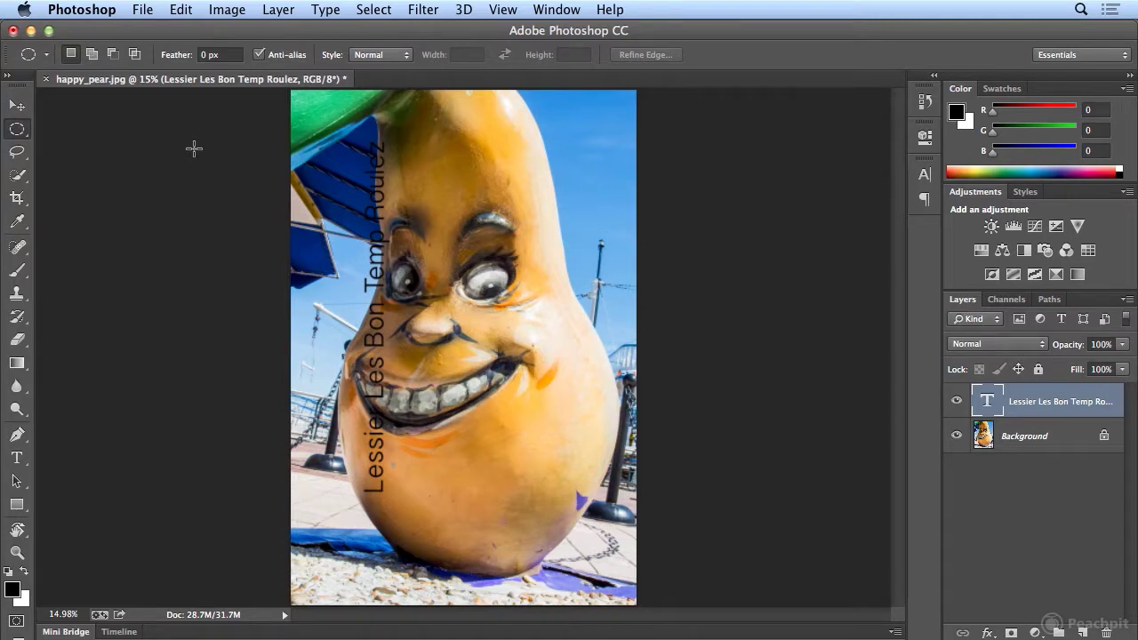
{"action": "left_click", "coordinate": [19, 136]}
{"action": "left_click", "coordinate": [19, 139]}
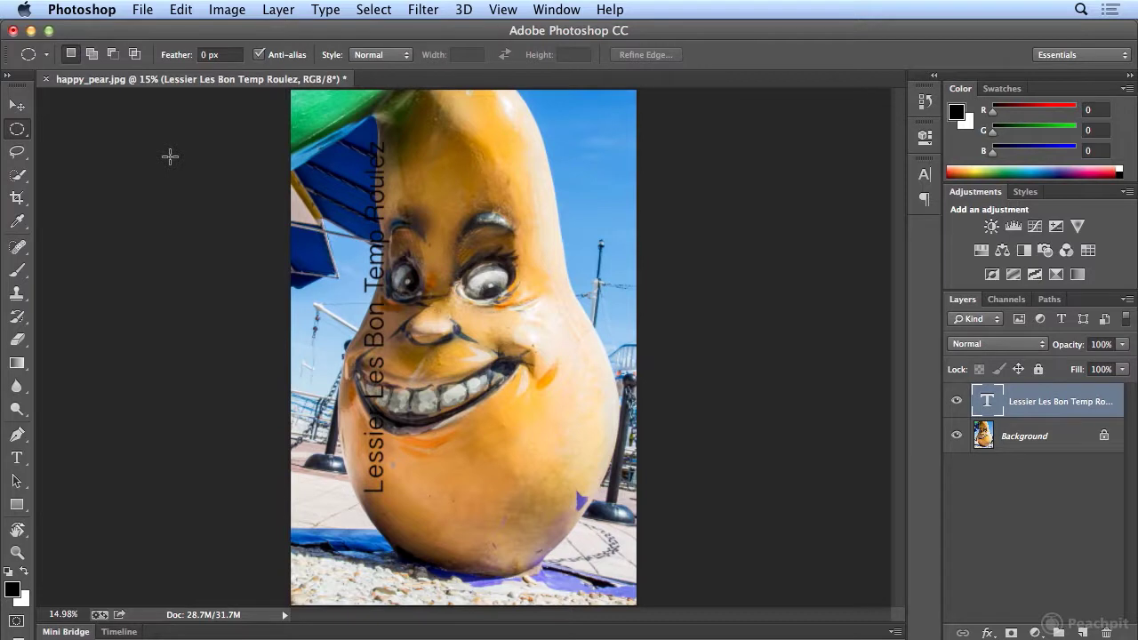
{"action": "key", "text": "super+space"}
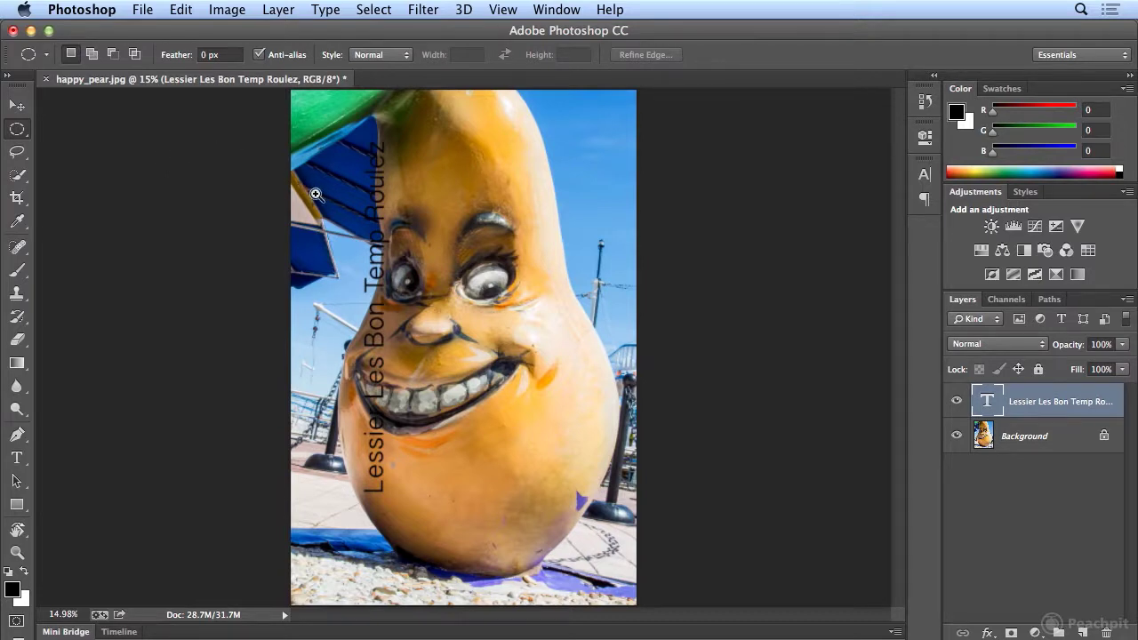